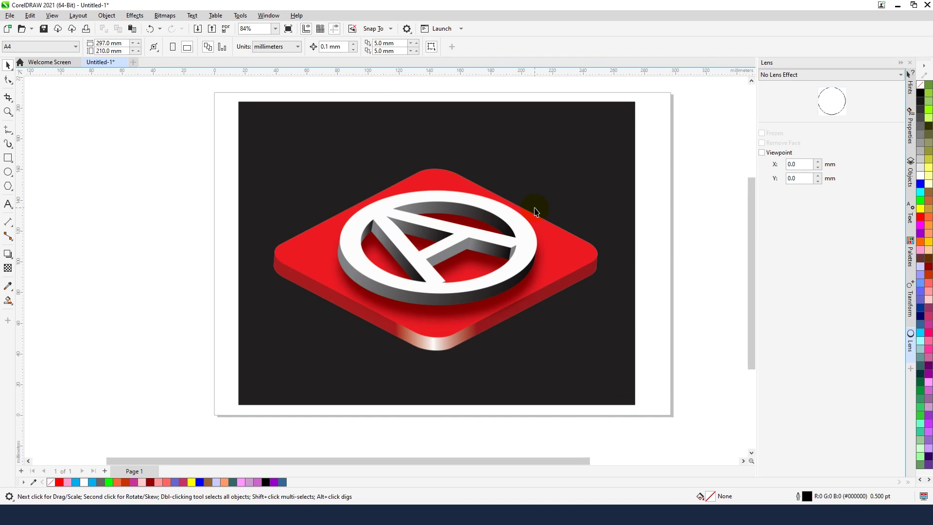
Zoom out and drag the red-tile reference bitmap off the page to the left.
scroll(537, 211, down, 2)
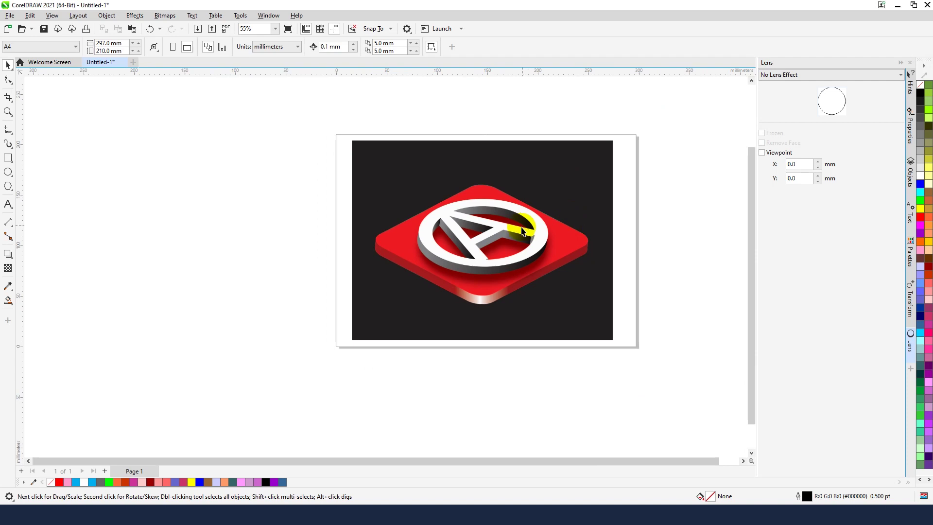
drag(497, 243, 227, 236)
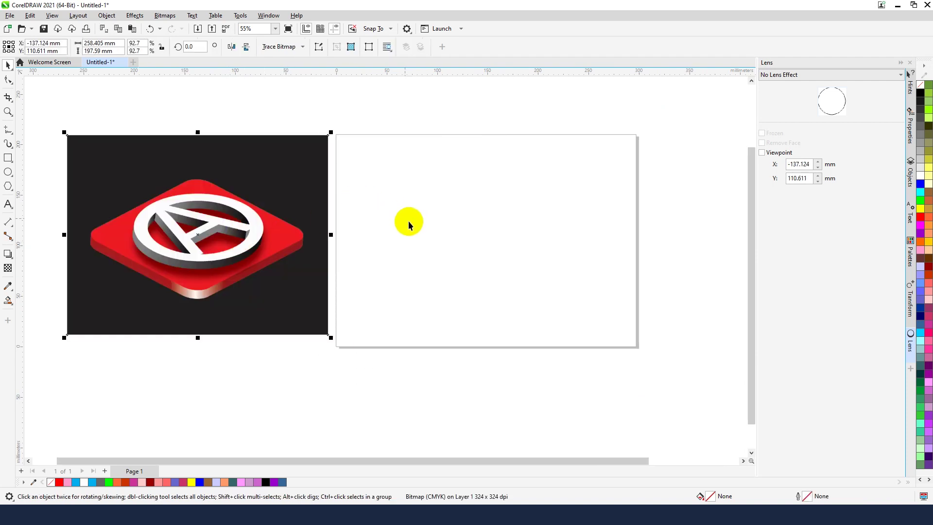
click(437, 215)
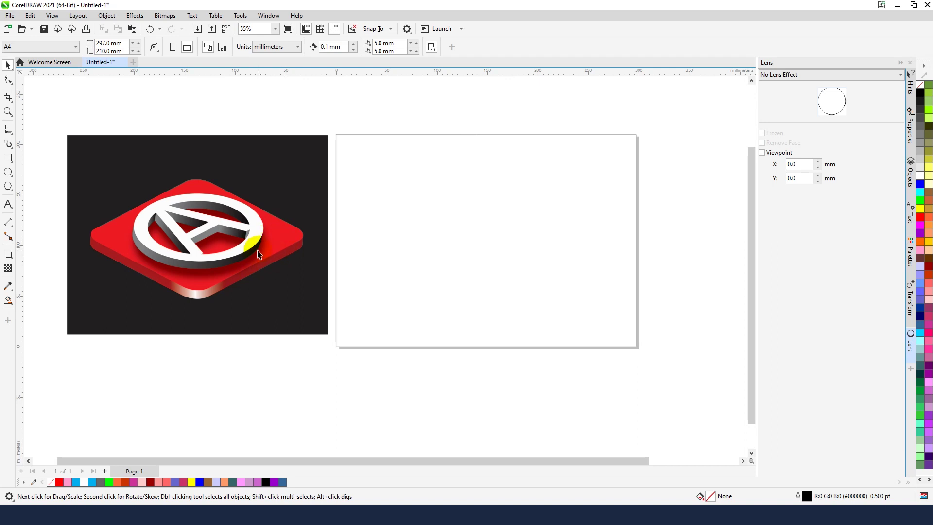
Draw a square in the middle of the page with the Rectangle tool.
click(8, 159)
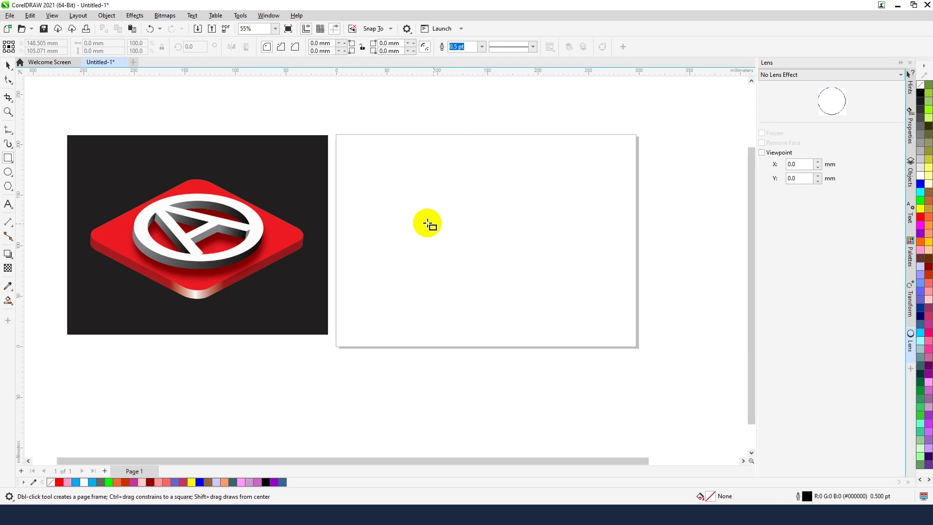
drag(413, 195, 505, 247)
scroll(502, 222, up, 1)
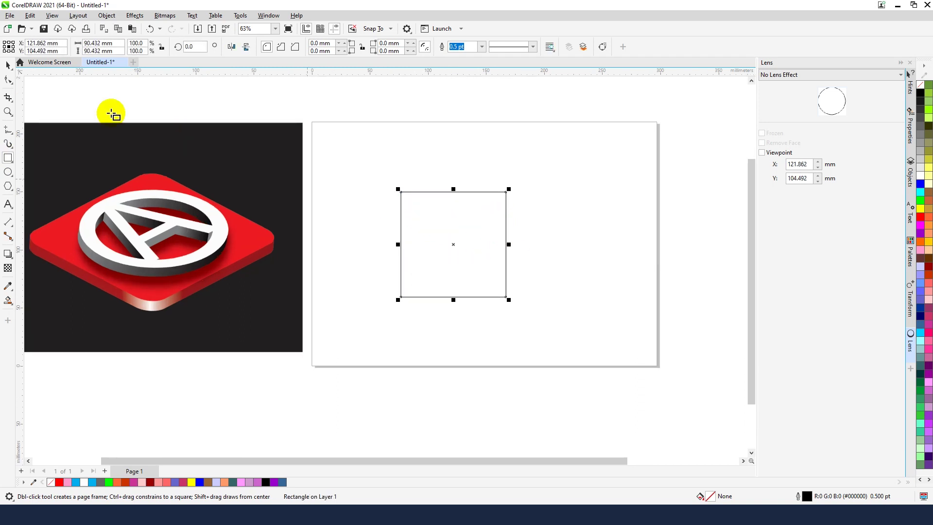
Rotate the square to 315° so it becomes a 127.89 mm diamond.
click(8, 68)
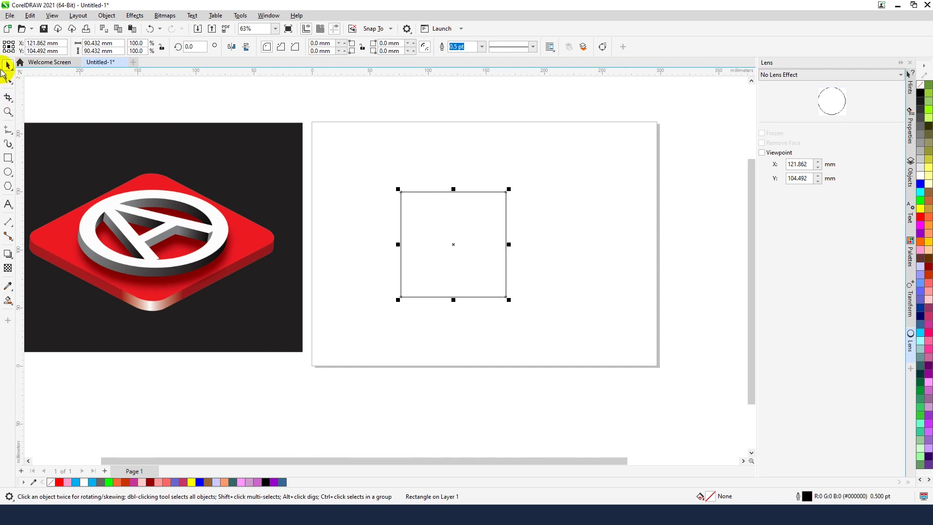
click(438, 208)
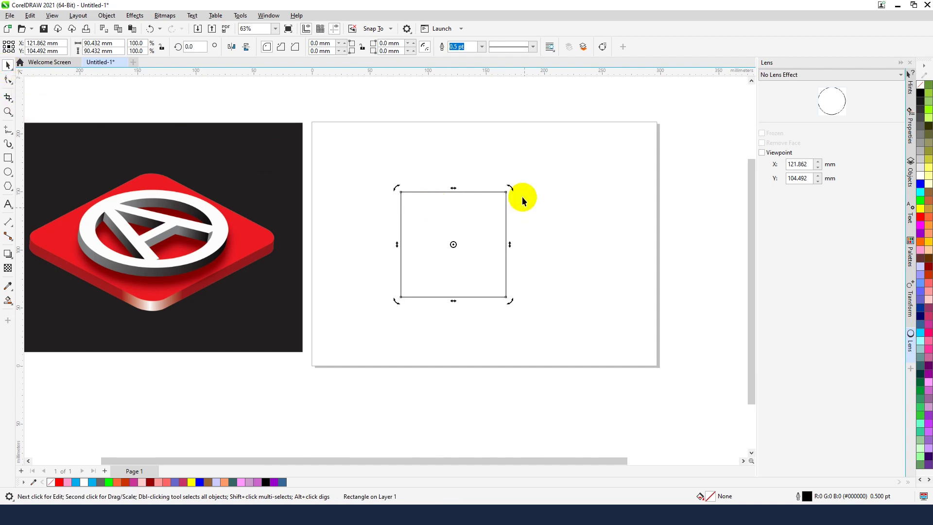
drag(511, 189, 530, 249)
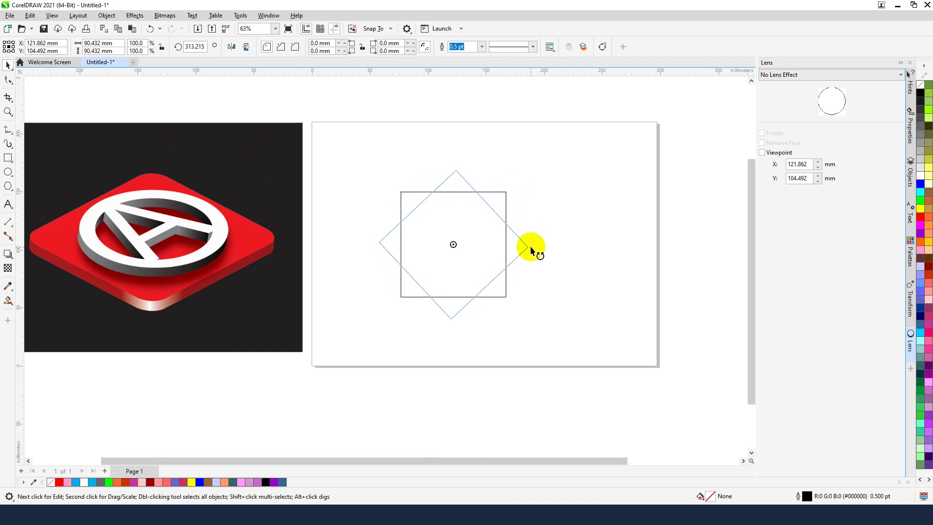
drag(531, 248, 530, 244)
click(559, 179)
click(454, 220)
scroll(273, 263, up, 1)
scroll(273, 260, up, 3)
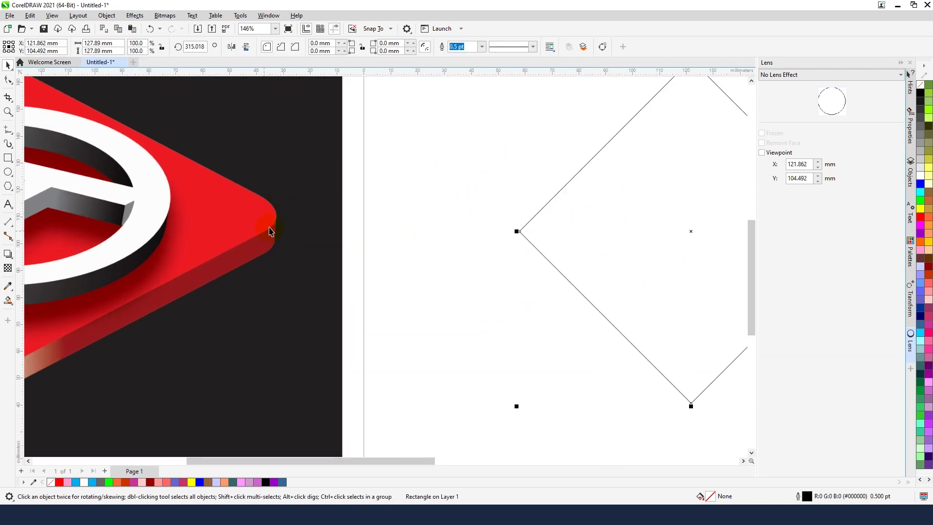
scroll(270, 231, down, 2)
scroll(267, 219, down, 2)
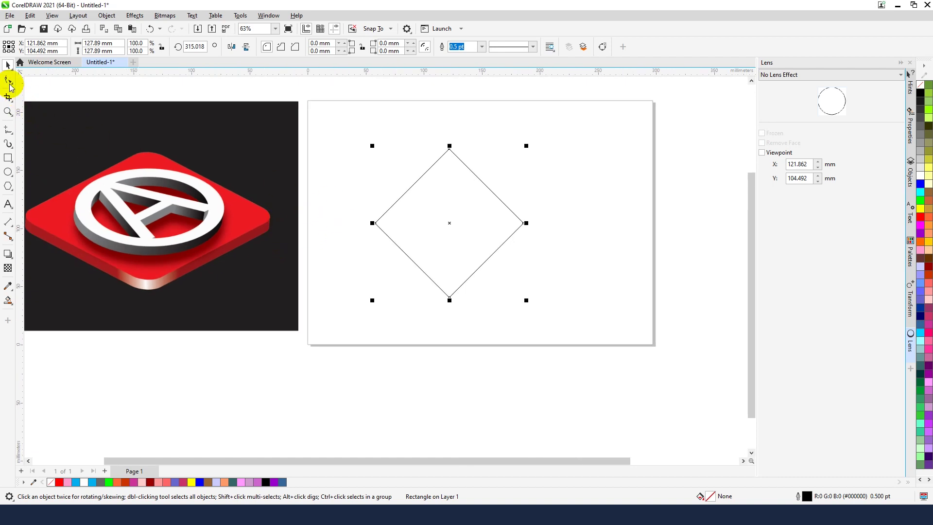
Round all four diamond corners to a 9.972 mm radius by dragging the top node.
click(9, 80)
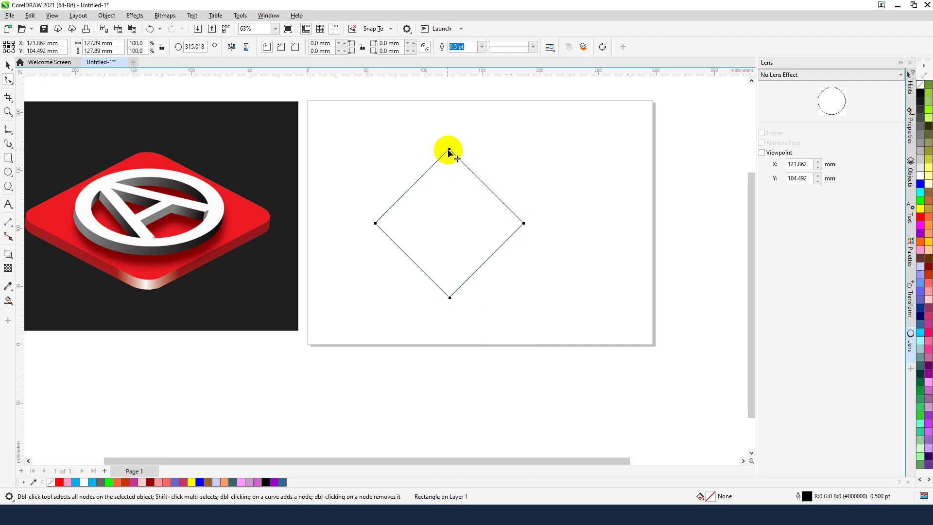
drag(448, 150, 449, 167)
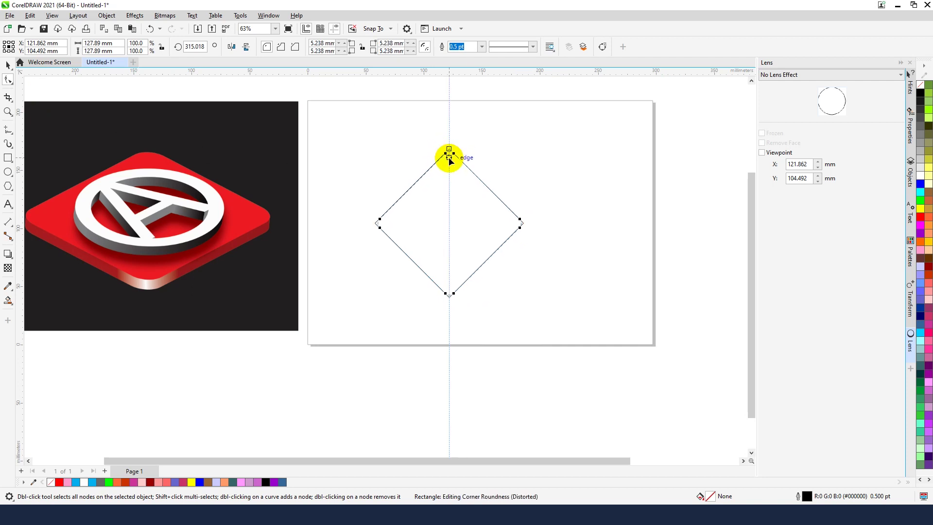
drag(449, 167, 450, 168)
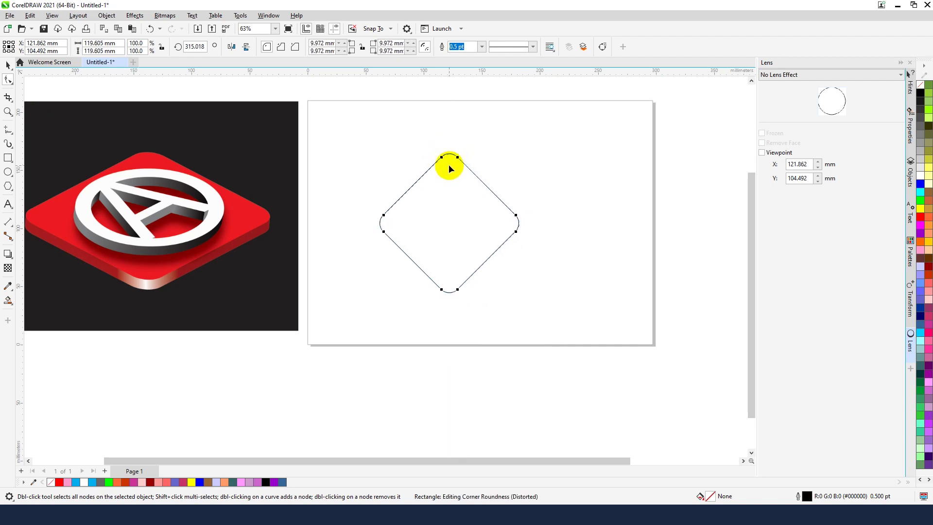
click(538, 173)
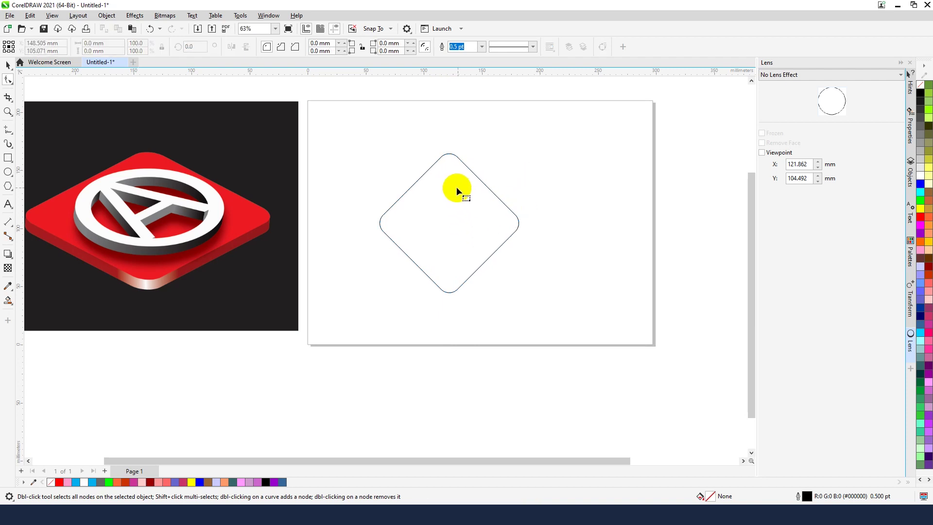
click(8, 68)
Flatten the rounded diamond vertically into a wide isometric shape about 44 mm tall.
click(465, 217)
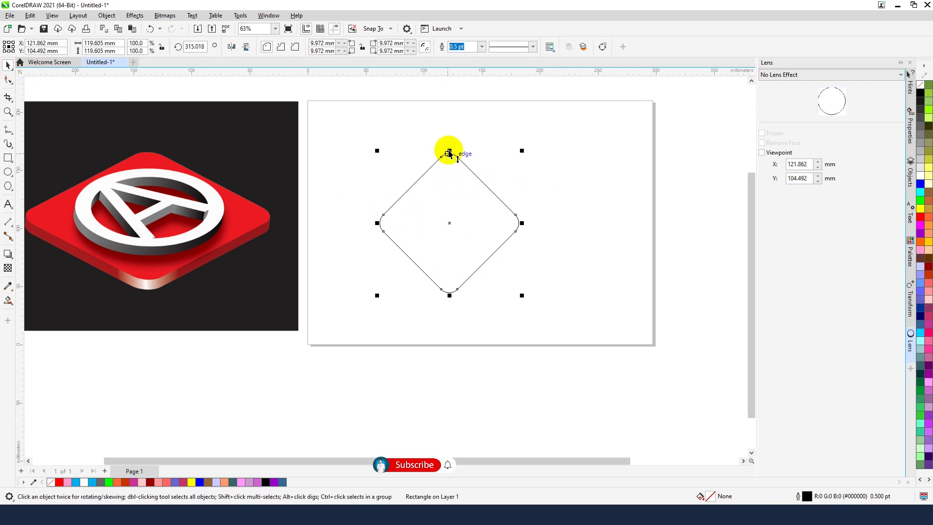
drag(449, 151, 447, 234)
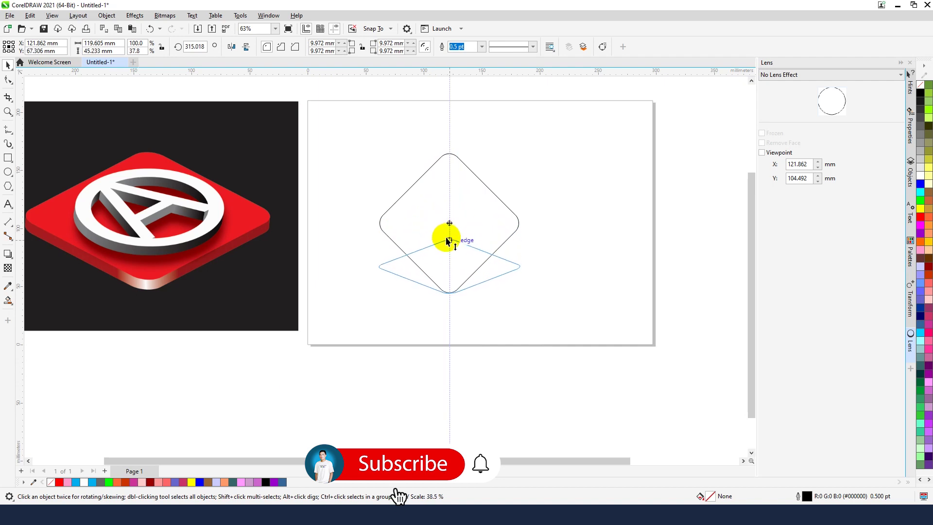
mouse_move(447, 234)
mouse_down()
mouse_move(447, 246)
mouse_move(473, 226)
mouse_up()
scroll(524, 279, up, 2)
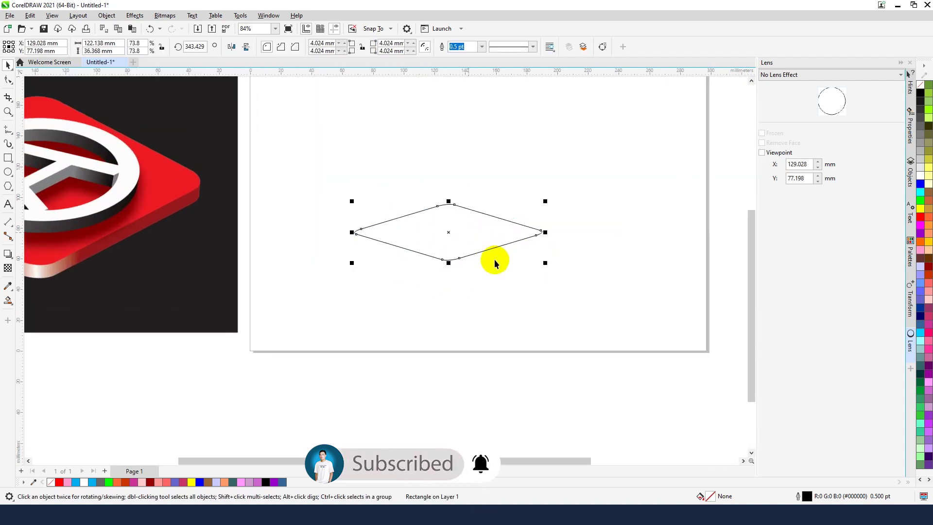
click(509, 283)
Enlarge the flattened diamond proportionally from a corner handle.
scroll(489, 311, down, 2)
scroll(472, 261, up, 1)
click(471, 261)
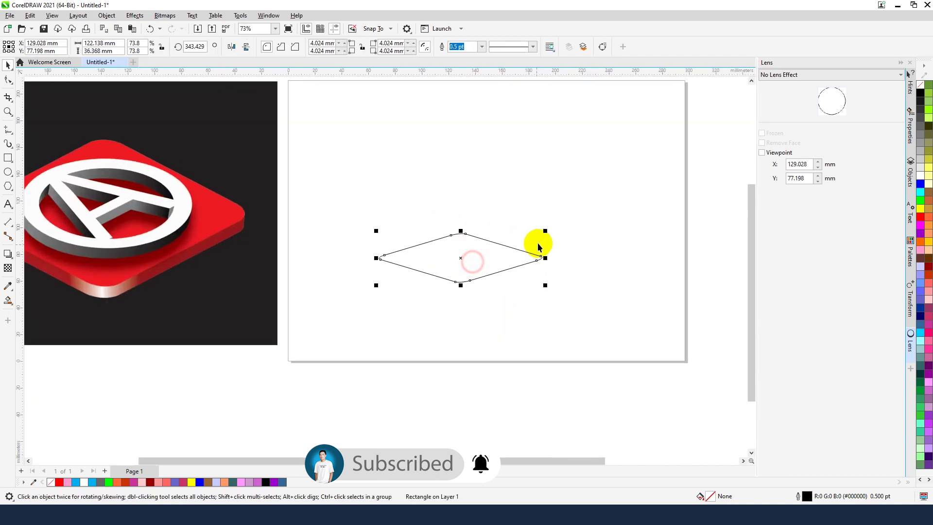
mouse_move(545, 229)
mouse_down()
mouse_move(558, 213)
mouse_move(533, 229)
mouse_move(493, 233)
mouse_up()
click(486, 237)
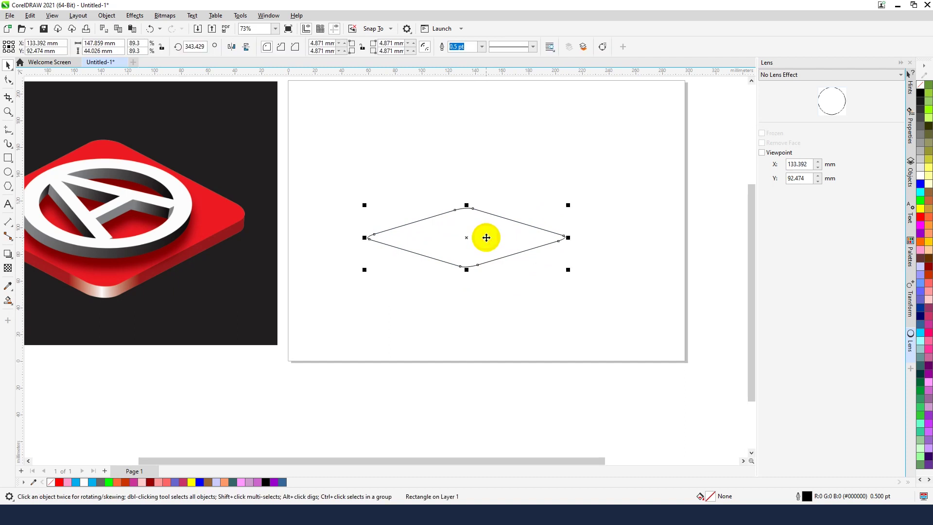
Place a duplicate of the diamond just below it, then select both diamonds.
drag(483, 237, 484, 251)
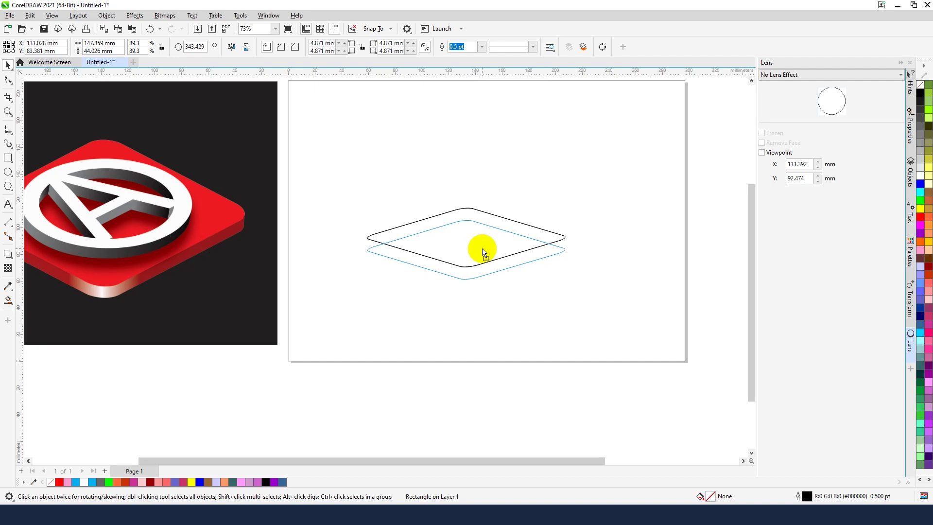
drag(484, 252, 484, 253)
click(515, 315)
scroll(514, 314, down, 1)
scroll(526, 284, up, 3)
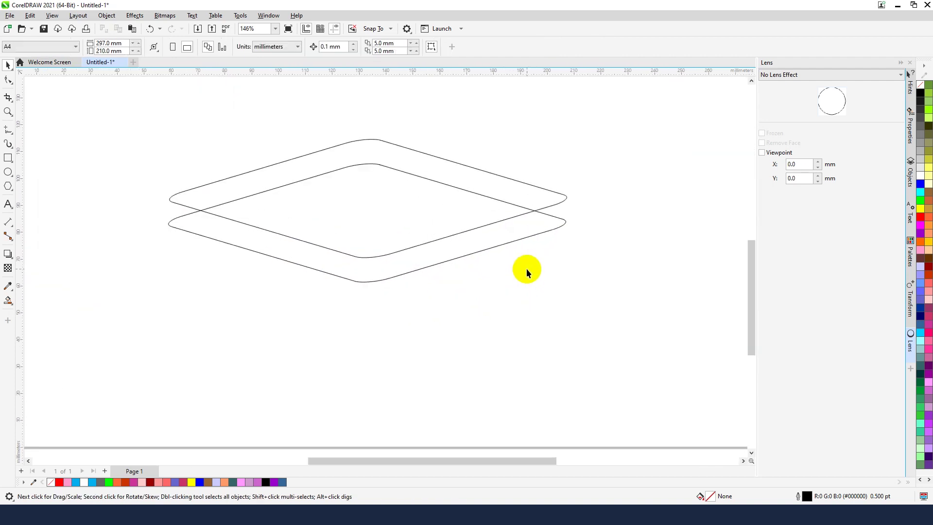
scroll(526, 268, down, 2)
drag(225, 144, 596, 346)
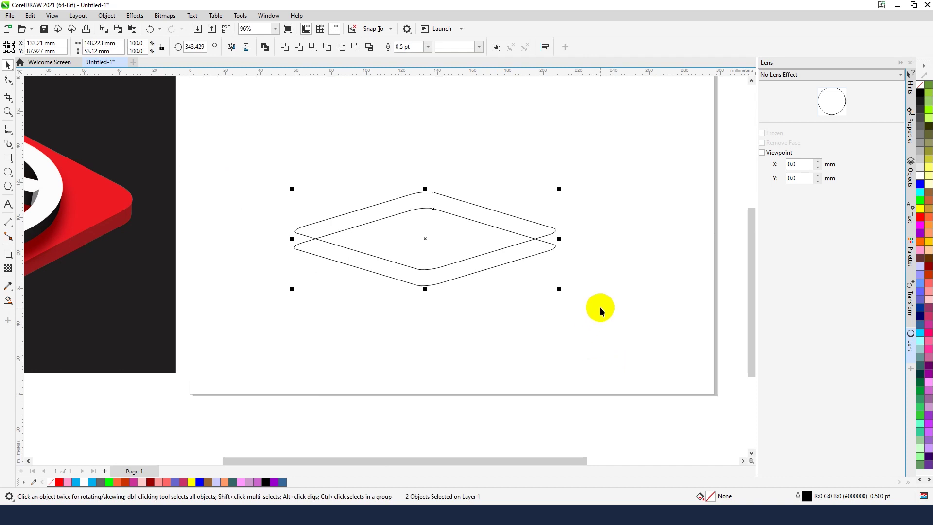
Draw a vertical line joining the two diamonds' left corners.
click(11, 135)
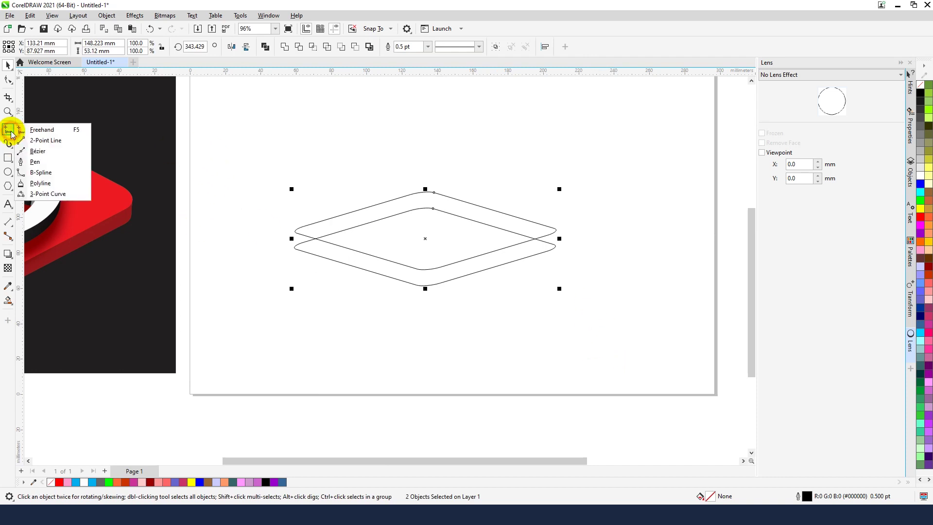
click(42, 129)
scroll(296, 275, up, 1)
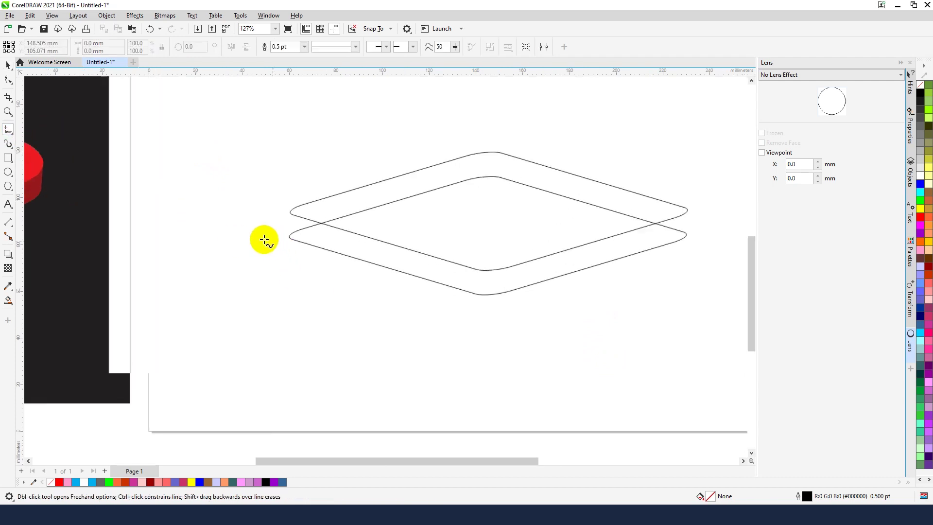
scroll(260, 239, up, 3)
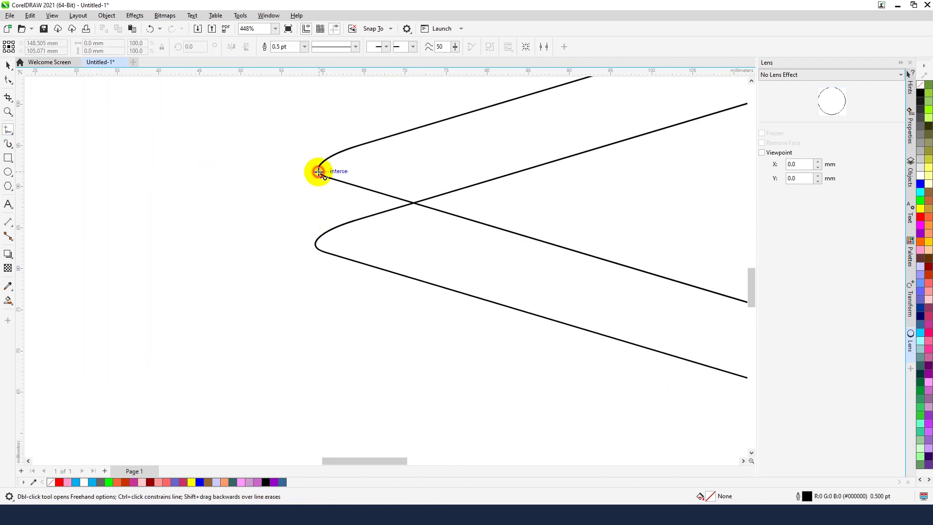
click(319, 171)
click(316, 242)
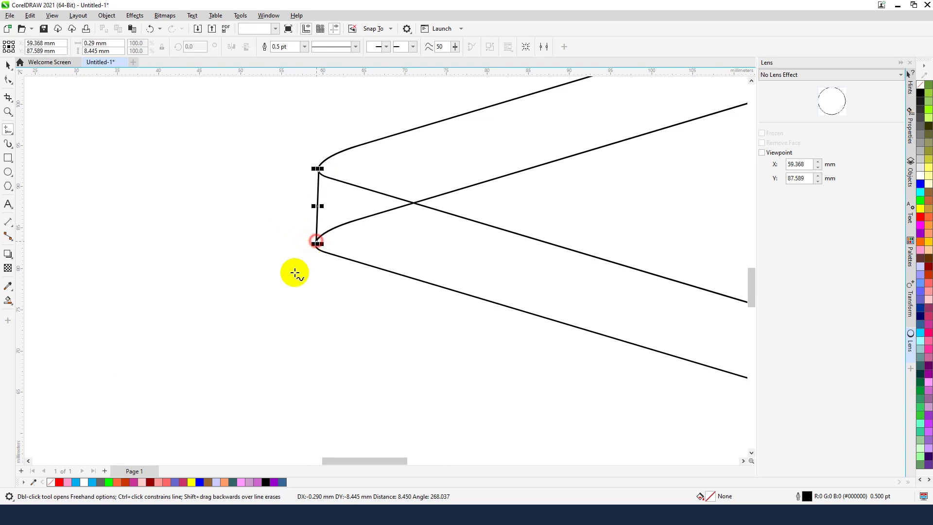
scroll(173, 244, down, 2)
scroll(173, 243, down, 1)
scroll(589, 215, up, 3)
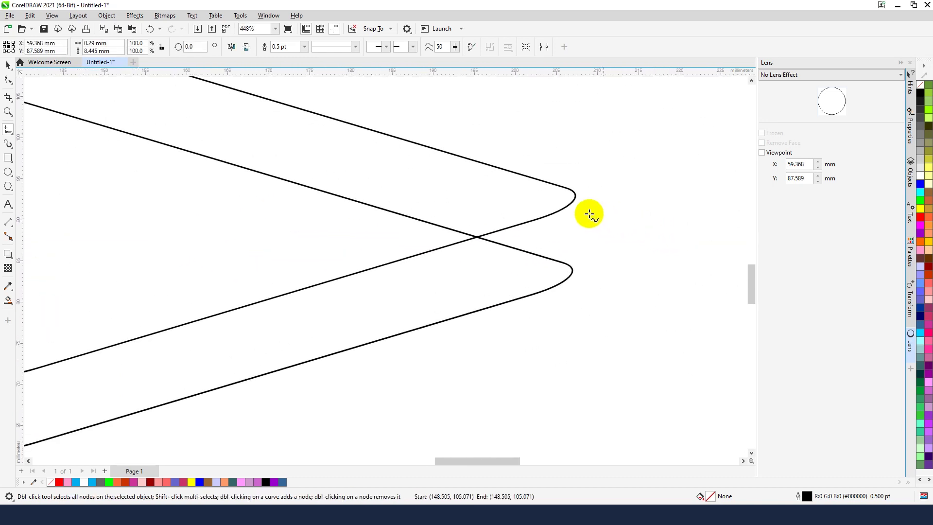
Draw the matching right-corner edge line and select the outline pieces.
click(576, 198)
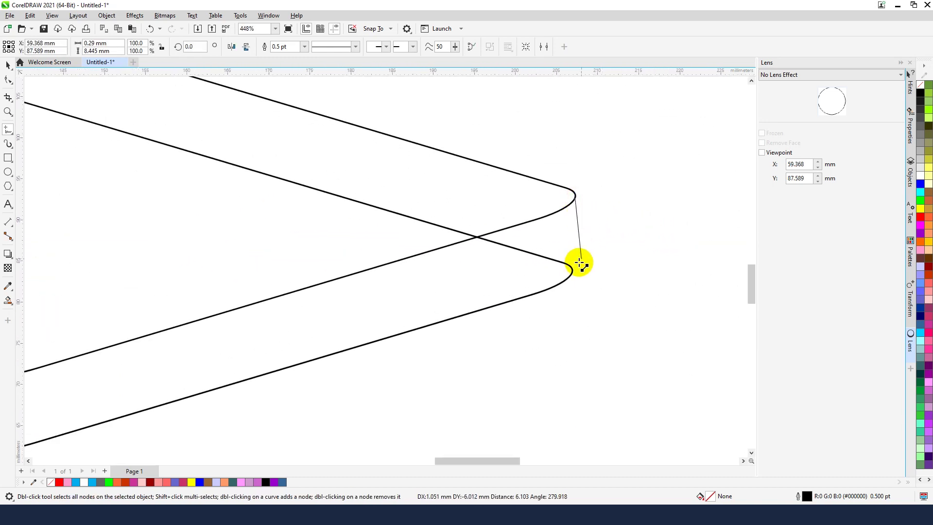
click(573, 270)
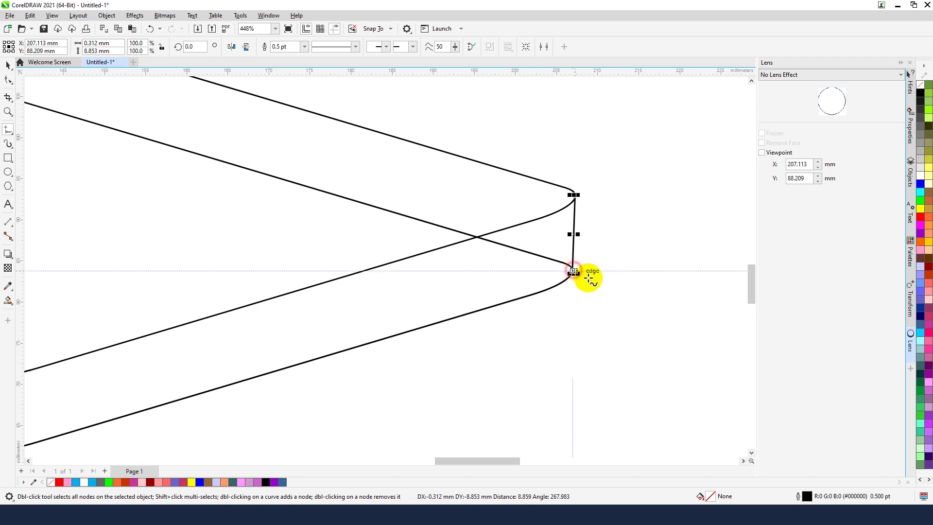
scroll(590, 263, down, 1)
scroll(604, 243, down, 2)
click(8, 66)
click(388, 121)
scroll(383, 169, down, 1)
scroll(383, 169, down, 1)
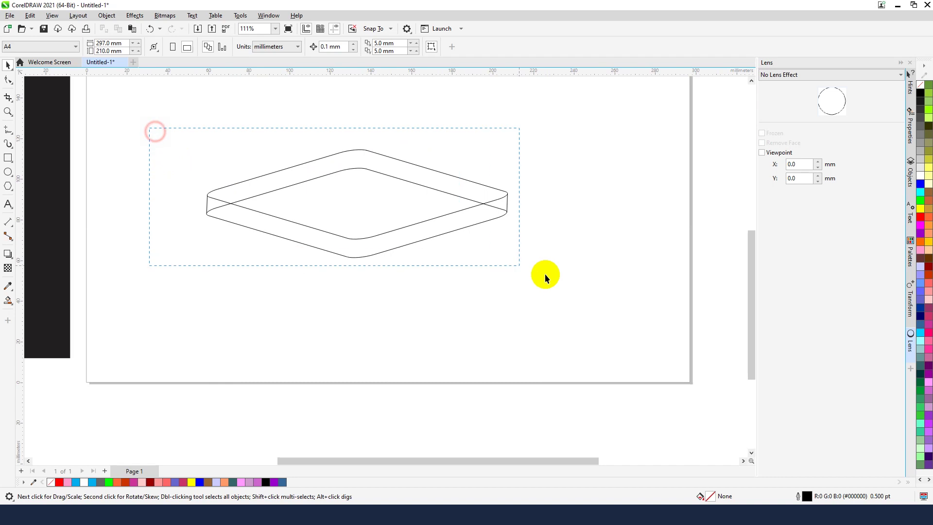
drag(545, 277, 566, 315)
scroll(573, 305, left, 3)
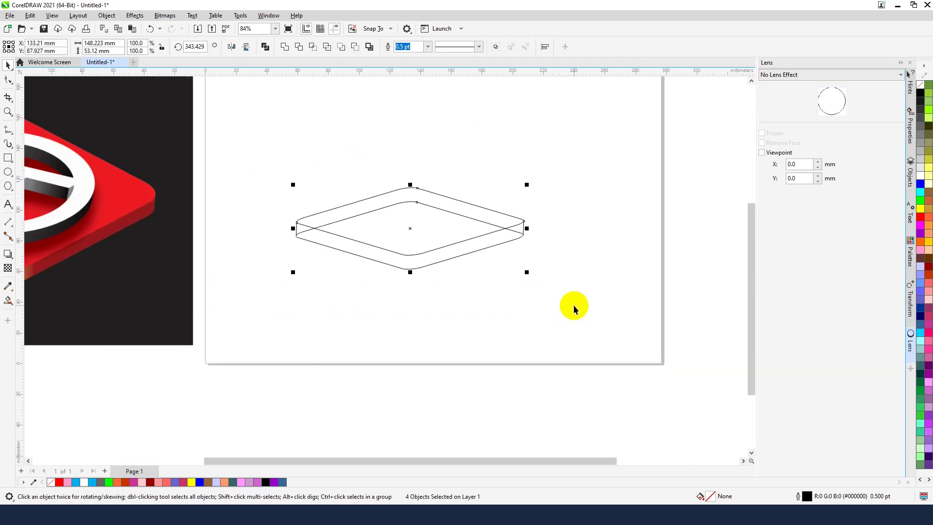
scroll(245, 229, up, 1)
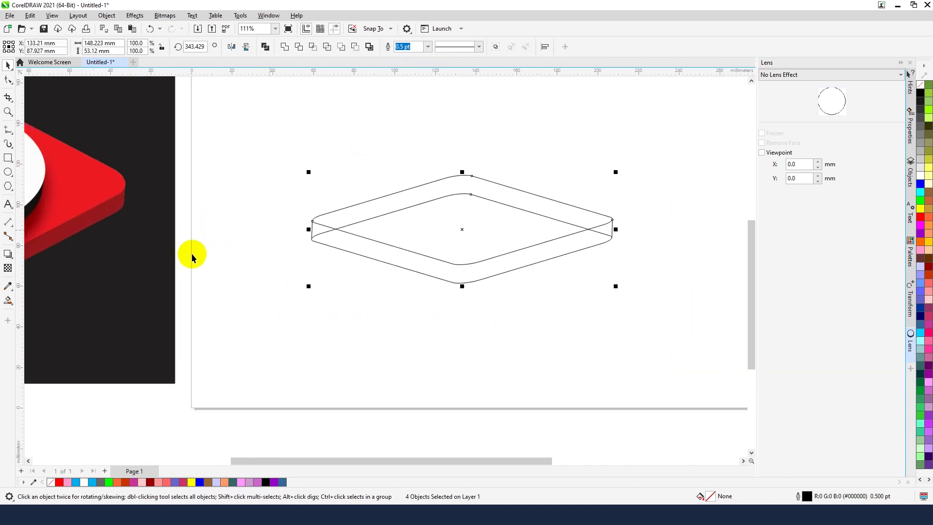
Smart Fill the left tip, lower side band and right tip regions with solid blue.
click(6, 302)
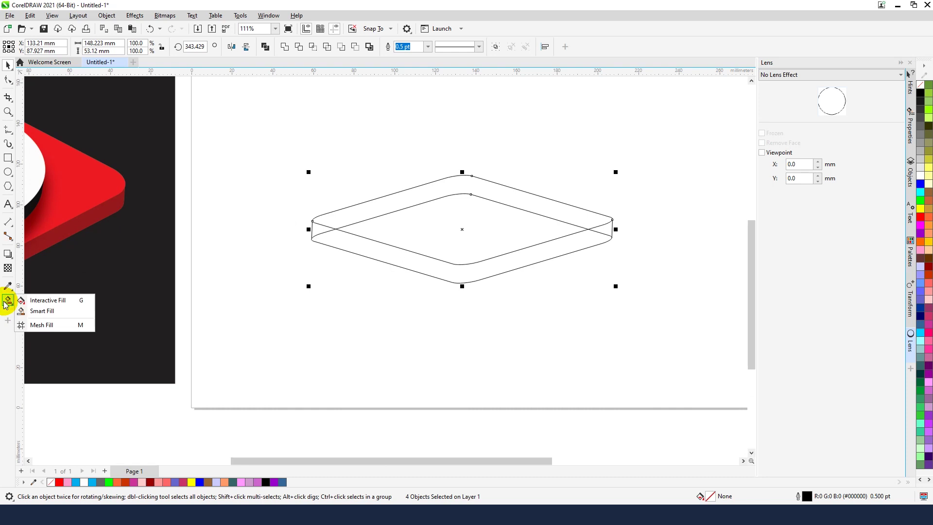
click(58, 312)
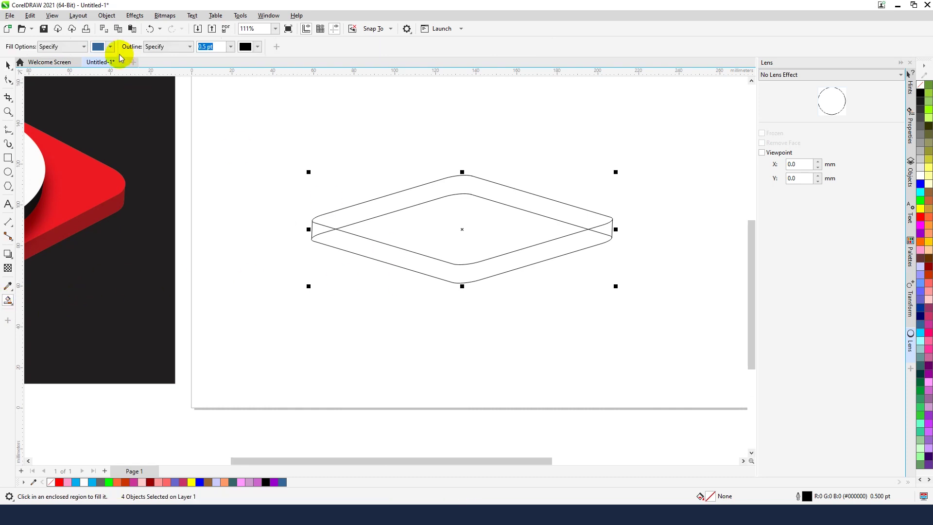
click(111, 47)
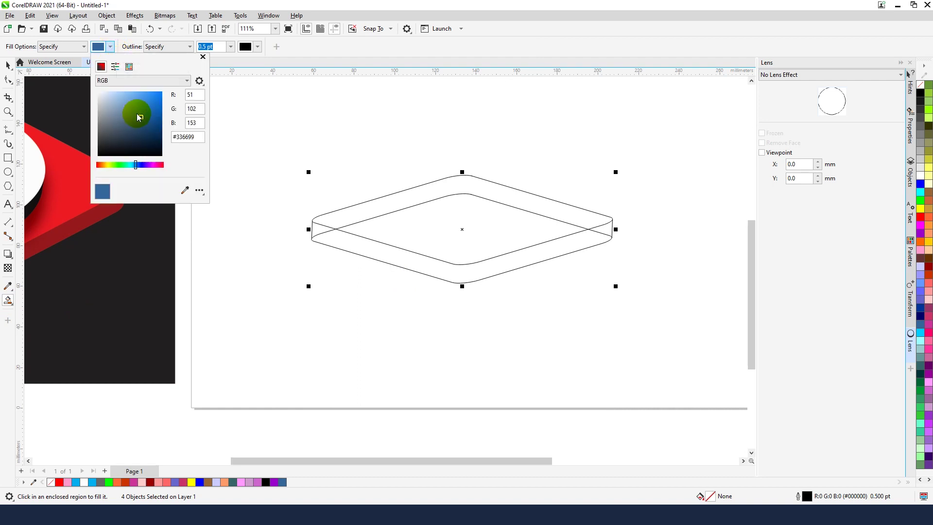
click(313, 227)
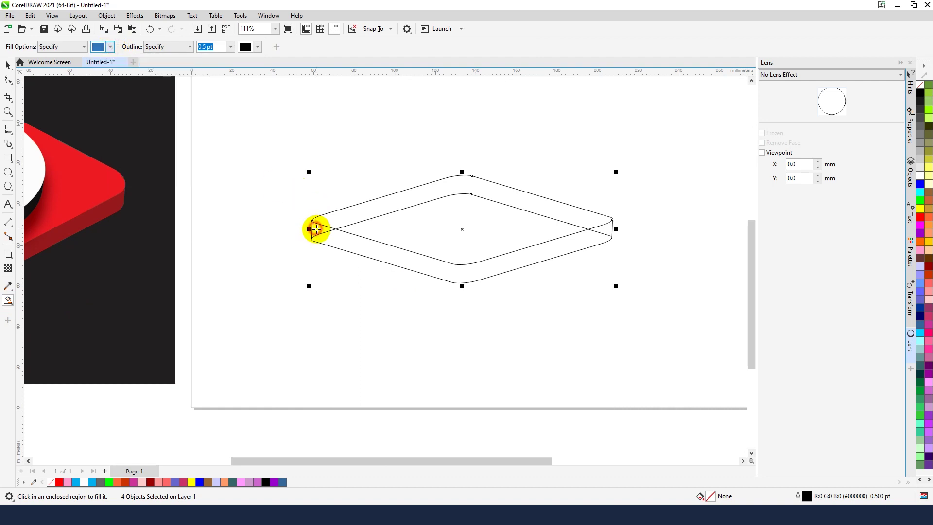
scroll(362, 248, up, 3)
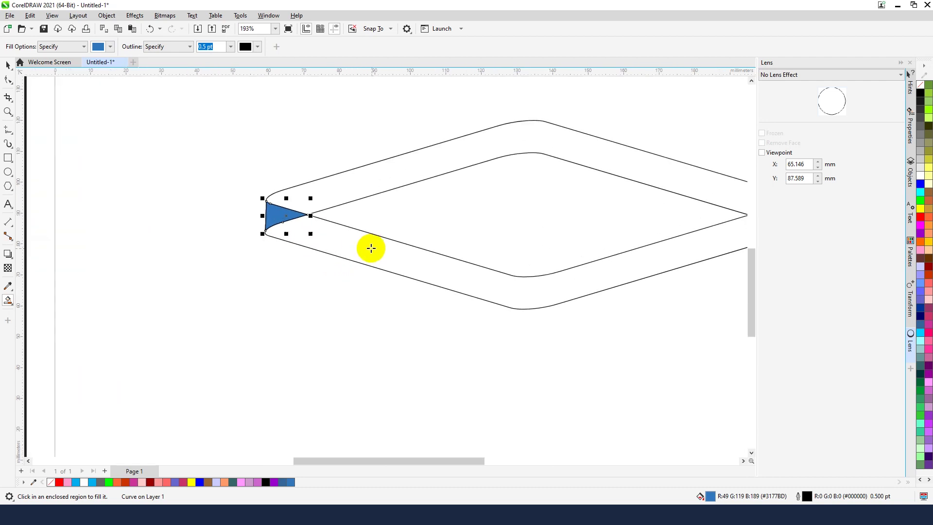
click(348, 246)
click(518, 234)
scroll(561, 265, down, 2)
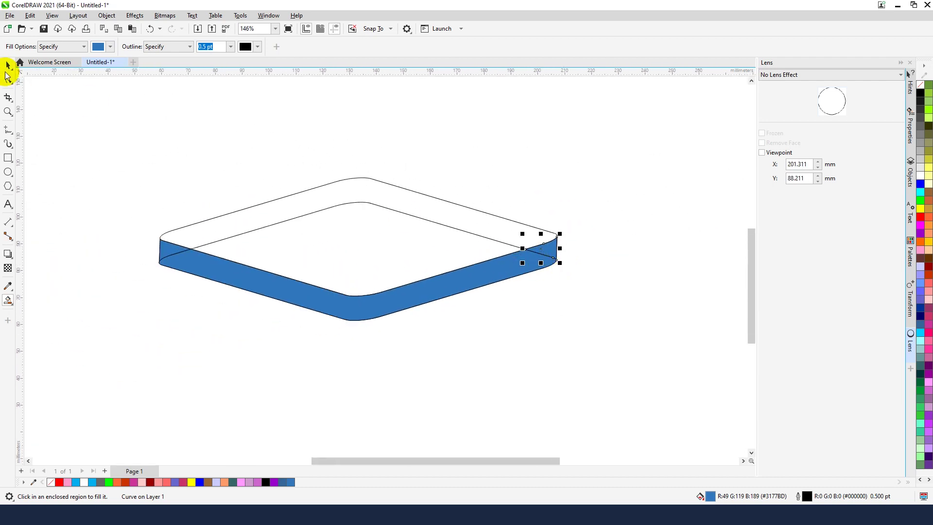
Return to the Pick tool and select the leftover inner diamond outline.
click(7, 66)
click(214, 139)
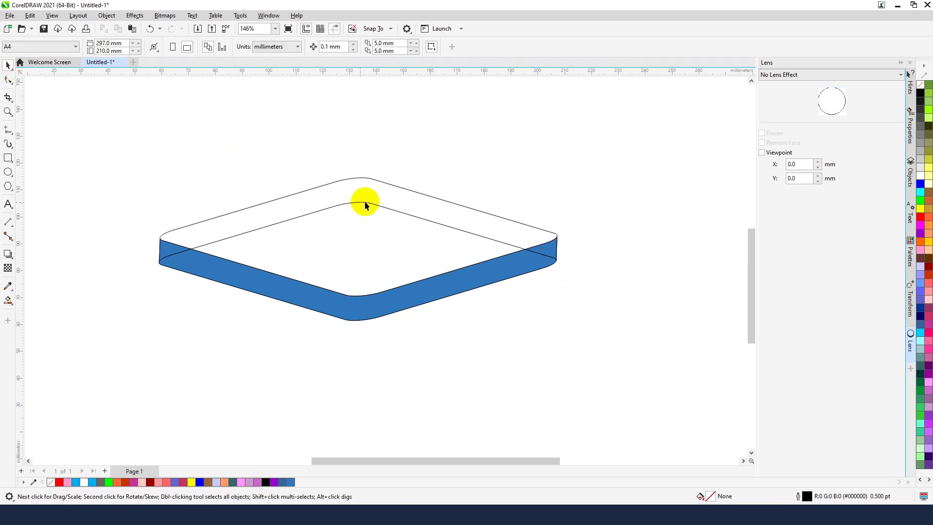
click(365, 202)
Delete the leftover inner diamond outline.
key(Delete)
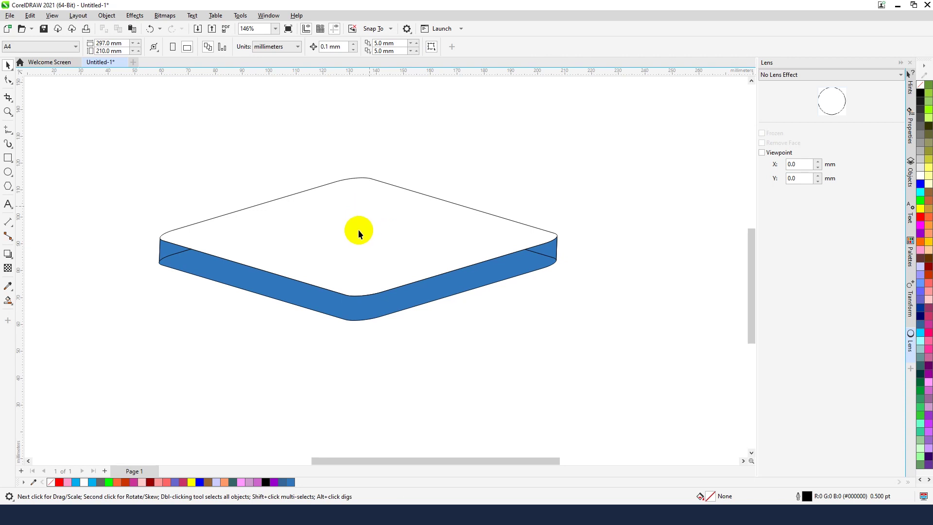
scroll(177, 264, up, 2)
scroll(349, 256, down, 2)
scroll(264, 331, up, 1)
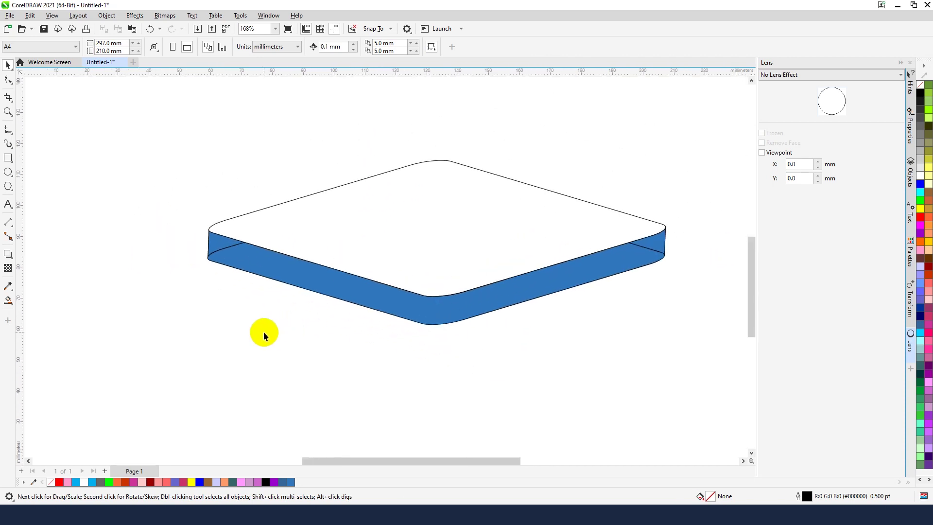
scroll(223, 236, up, 2)
scroll(179, 227, up, 2)
Weld the left end piece, long band and right end piece into one blue band.
click(133, 199)
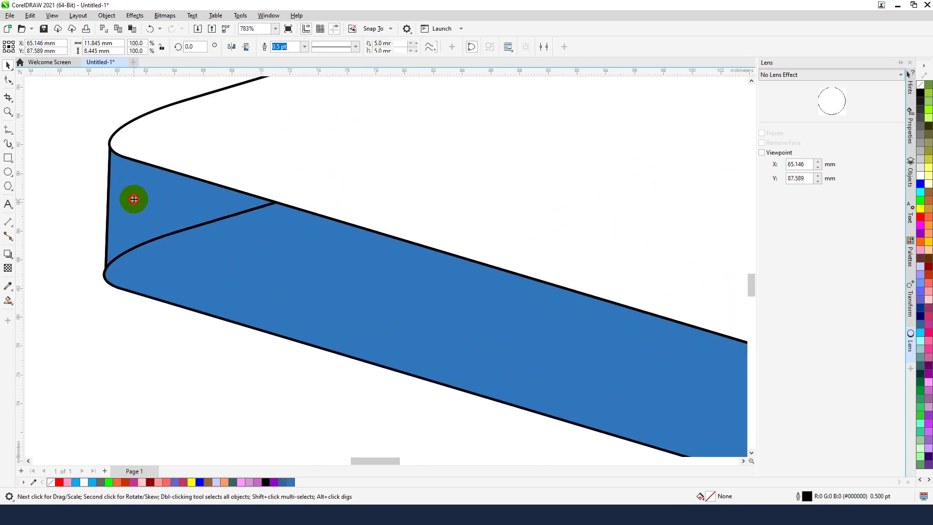
scroll(133, 199, down, 3)
scroll(131, 198, down, 2)
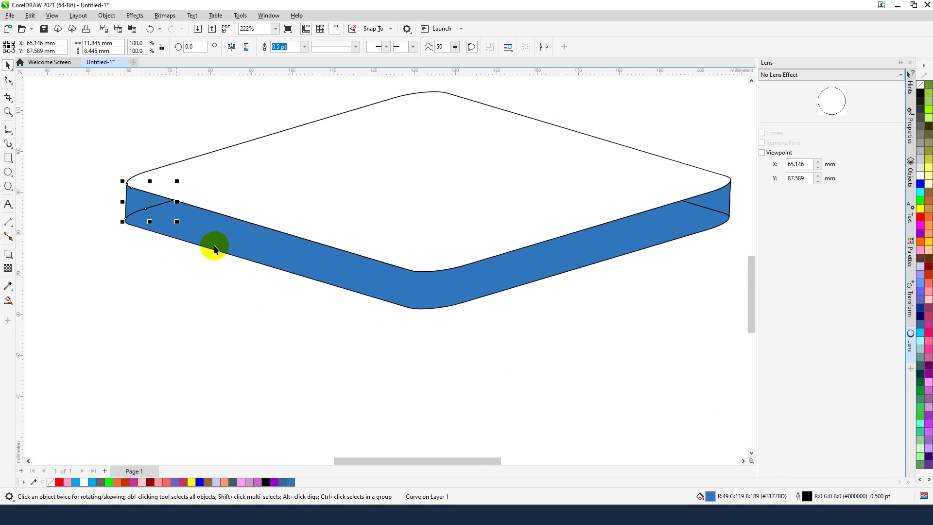
shift+click(251, 249)
scroll(248, 258, down, 1)
scroll(510, 229, up, 2)
scroll(510, 192, up, 1)
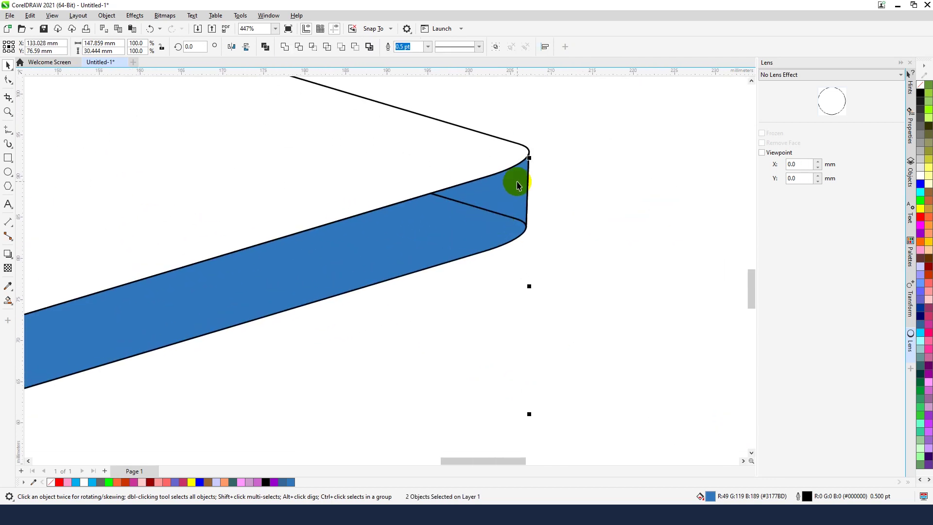
shift+click(517, 181)
scroll(521, 188, down, 3)
scroll(537, 232, down, 1)
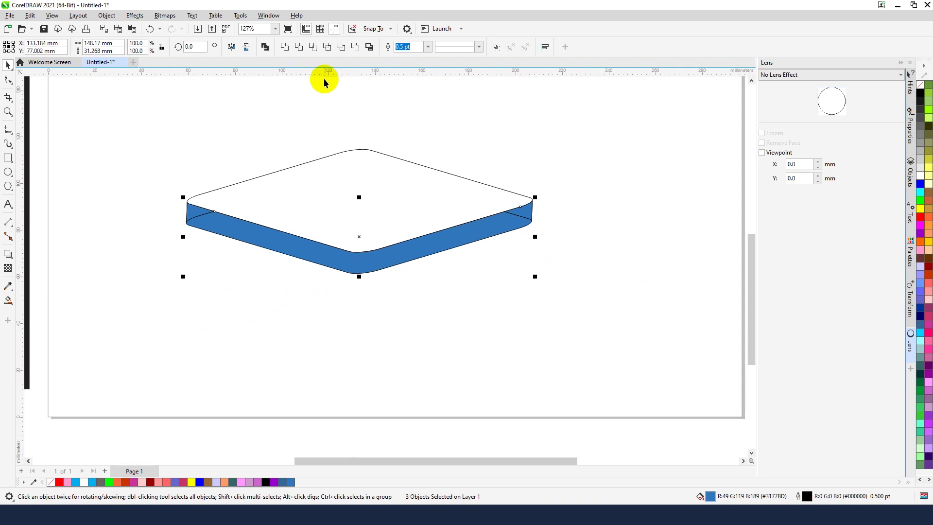
click(285, 47)
Fill the tile's top face with red from the colour palette.
click(427, 328)
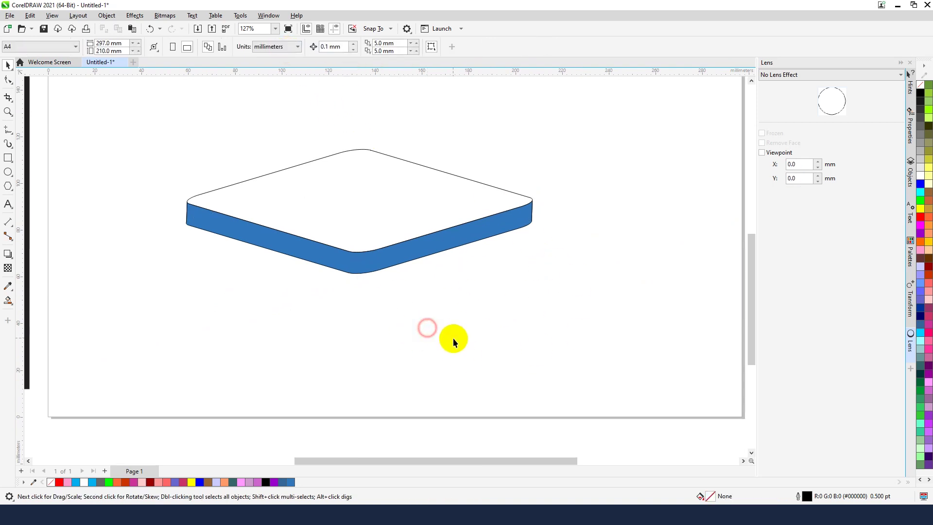
scroll(394, 238, up, 1)
scroll(395, 237, up, 1)
click(396, 237)
scroll(499, 232, down, 6)
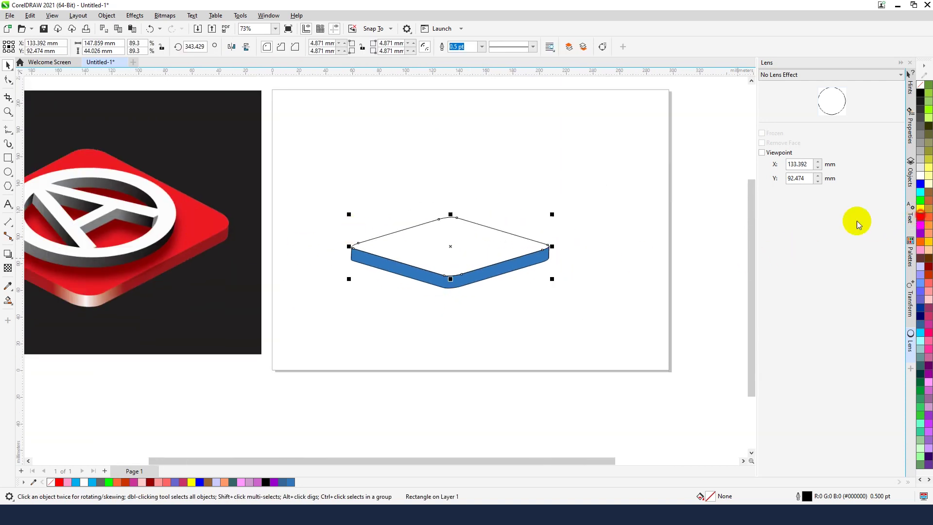
click(920, 216)
click(608, 182)
Select the blue side band ready for a new fill.
scroll(600, 213, down, 1)
scroll(559, 253, up, 1)
scroll(518, 247, up, 2)
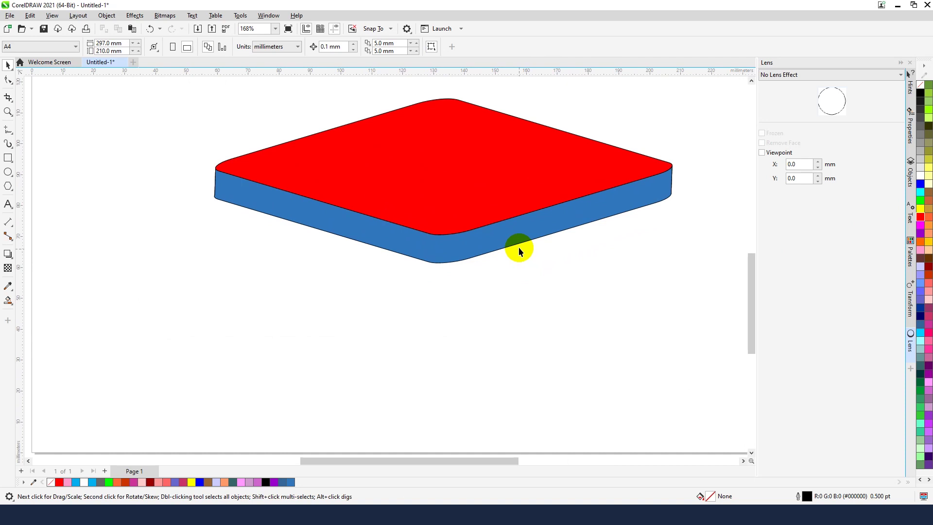
click(518, 236)
scroll(520, 262, down, 2)
scroll(529, 283, down, 1)
scroll(173, 294, down, 1)
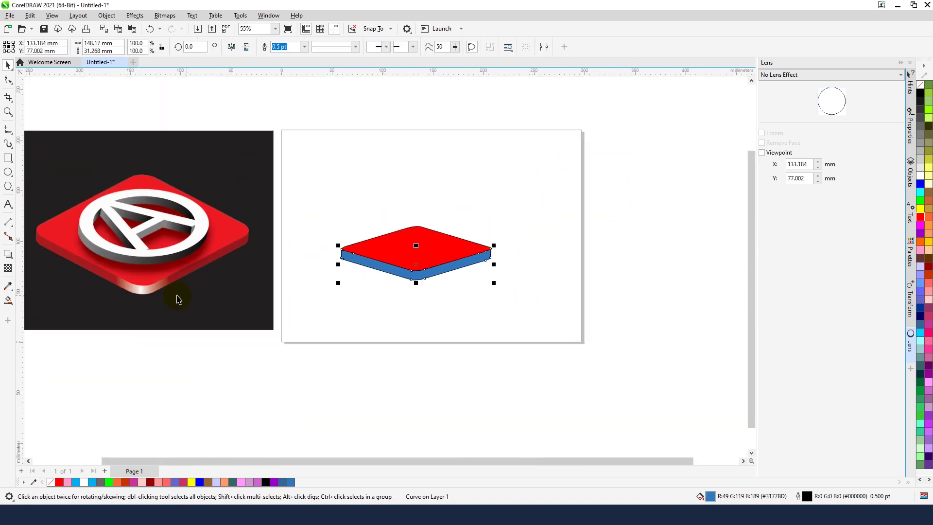
scroll(386, 286, up, 1)
scroll(386, 286, up, 1)
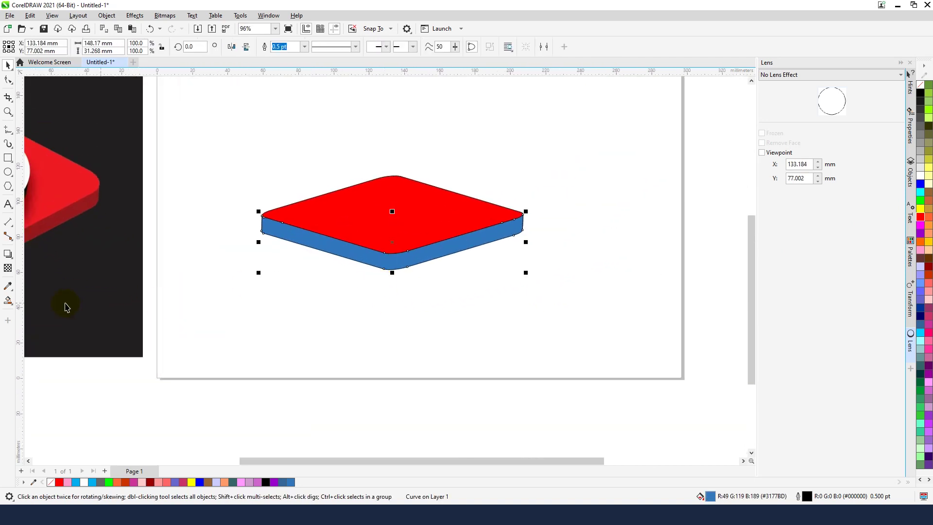
click(8, 301)
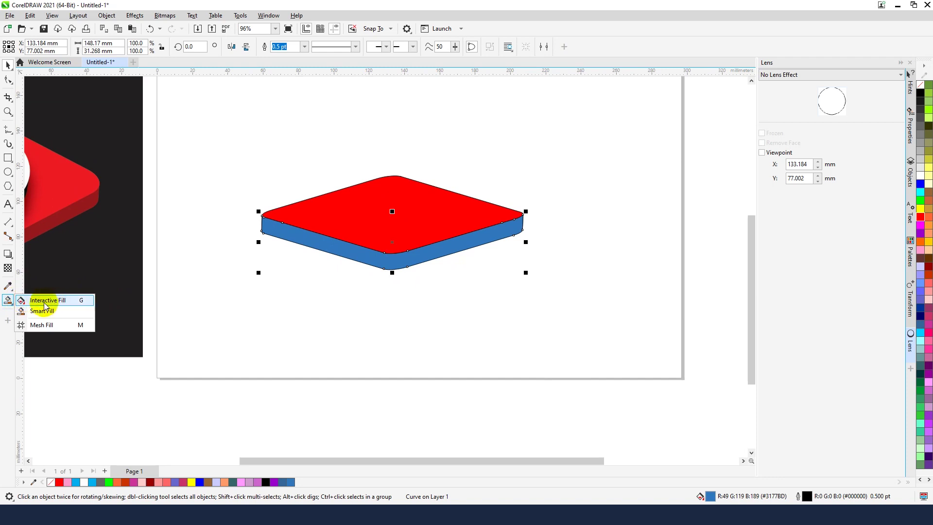
Apply a linear fountain fill to the side band with a #590101 dark red start.
click(58, 300)
scroll(400, 276, up, 1)
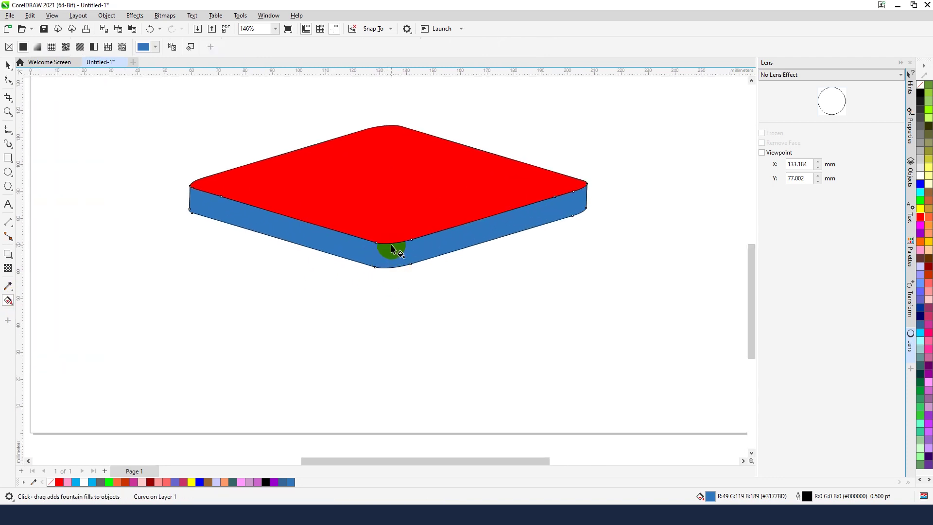
drag(390, 268, 388, 227)
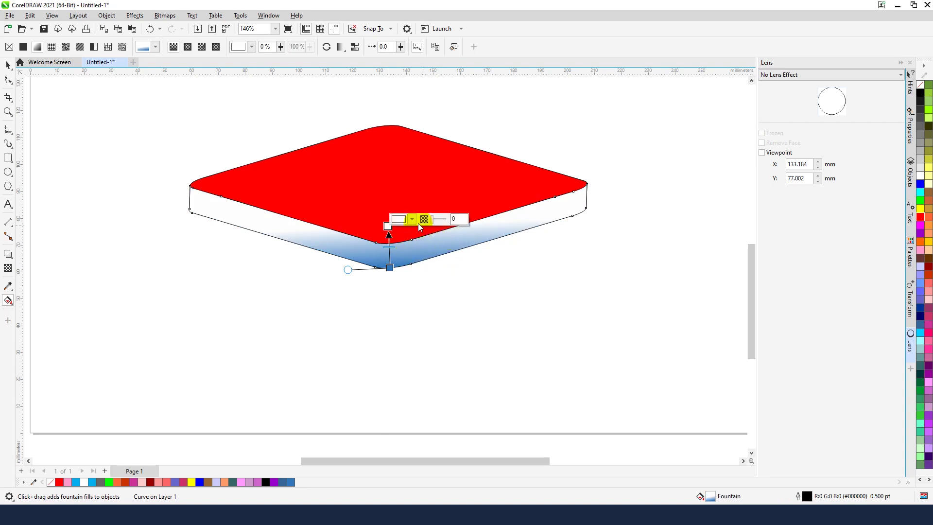
click(412, 219)
click(456, 307)
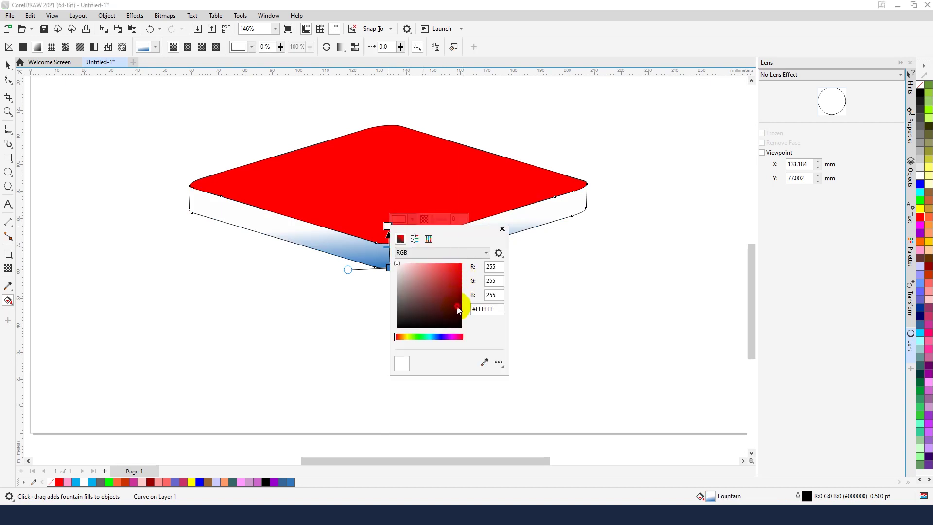
drag(457, 307, 461, 306)
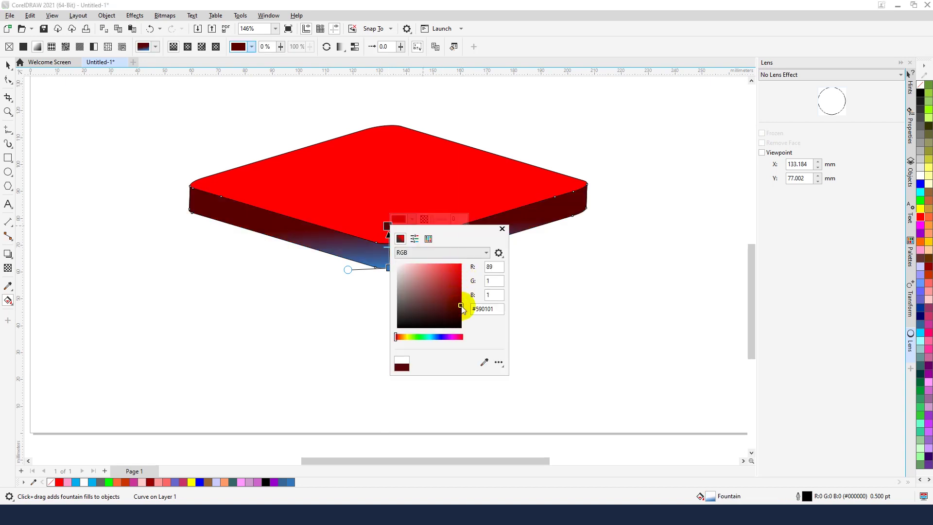
Set the gradient end to pale blue-white and adjust the gradient's spread.
click(389, 267)
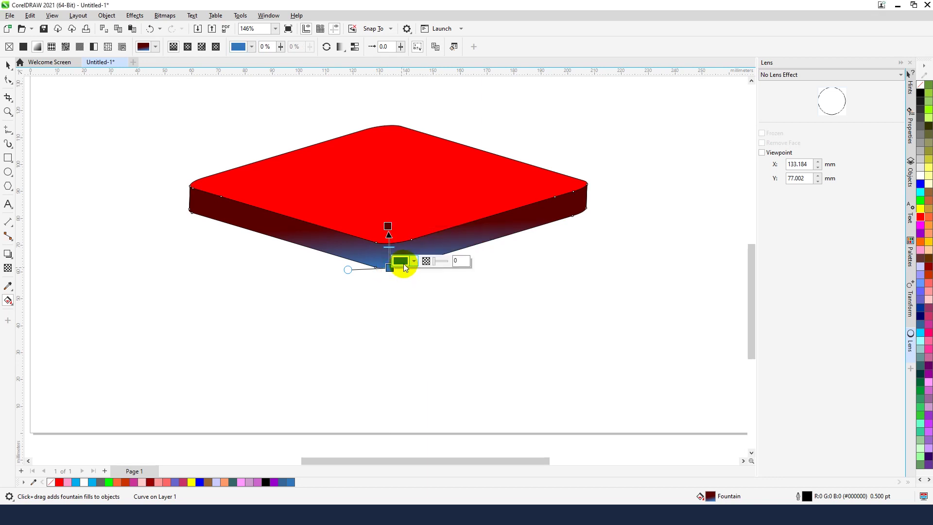
click(413, 261)
drag(409, 309, 404, 308)
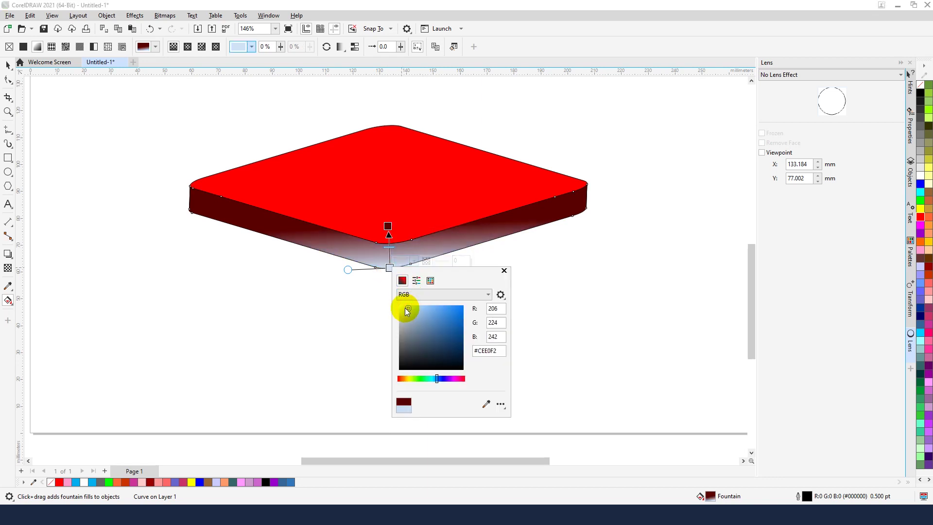
click(348, 271)
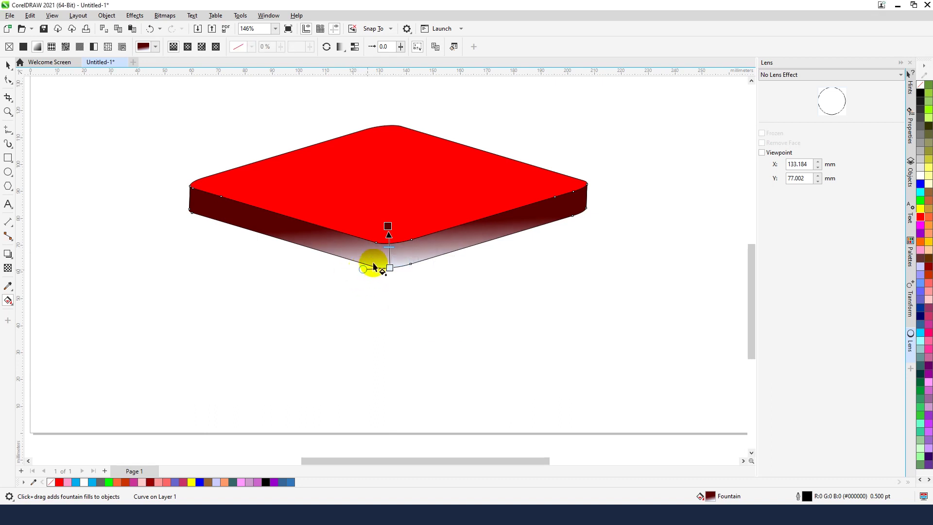
mouse_move(387, 225)
mouse_down()
mouse_move(387, 211)
mouse_move(388, 238)
mouse_up()
click(389, 237)
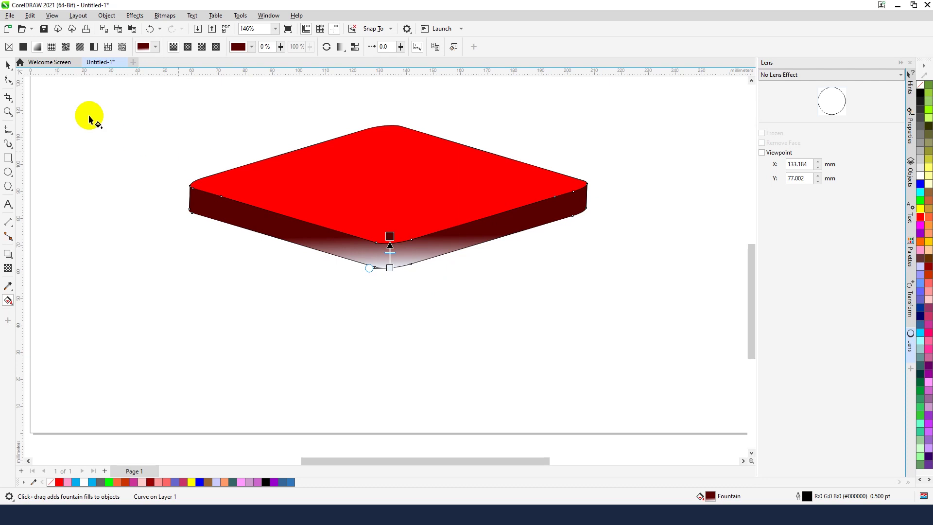
Select all four tile pieces and set their outline colour to None.
click(9, 68)
scroll(527, 293, down, 3)
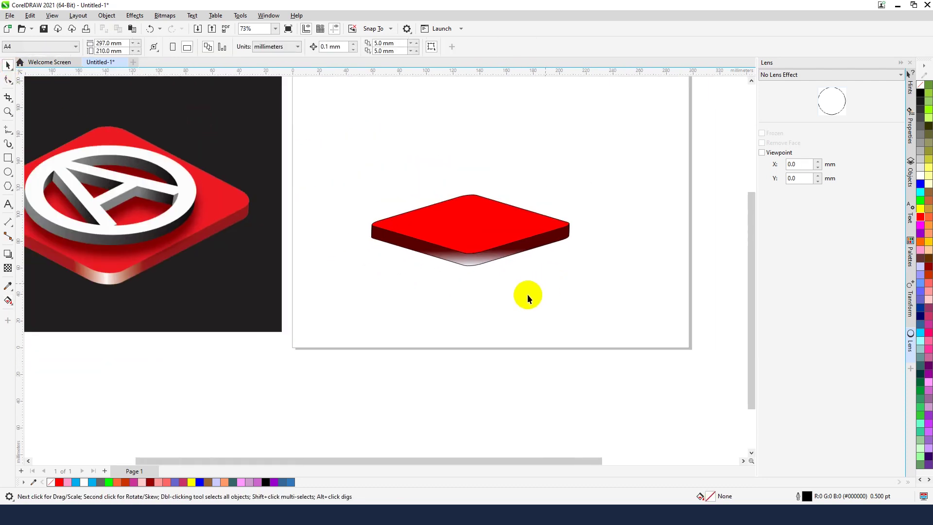
scroll(544, 253, up, 2)
drag(564, 277, 602, 292)
scroll(461, 223, up, 1)
scroll(615, 167, up, 4)
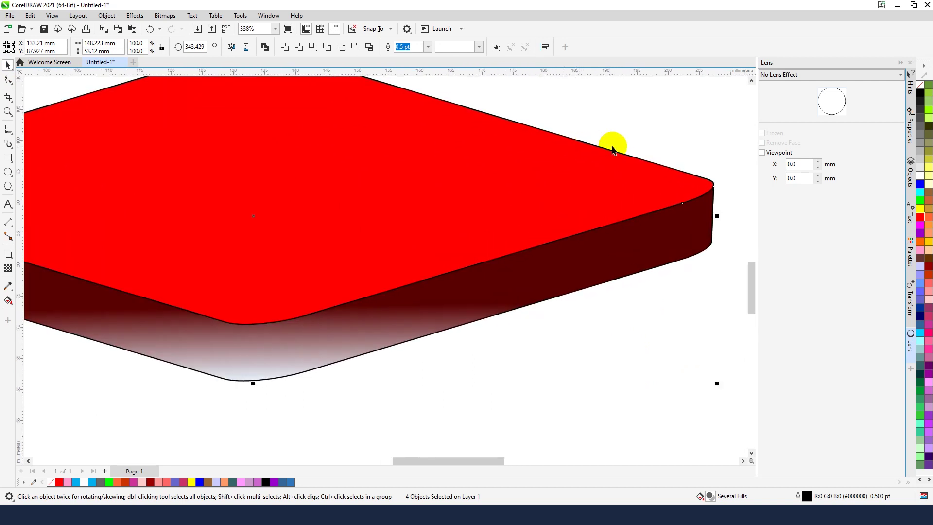
right_click(919, 86)
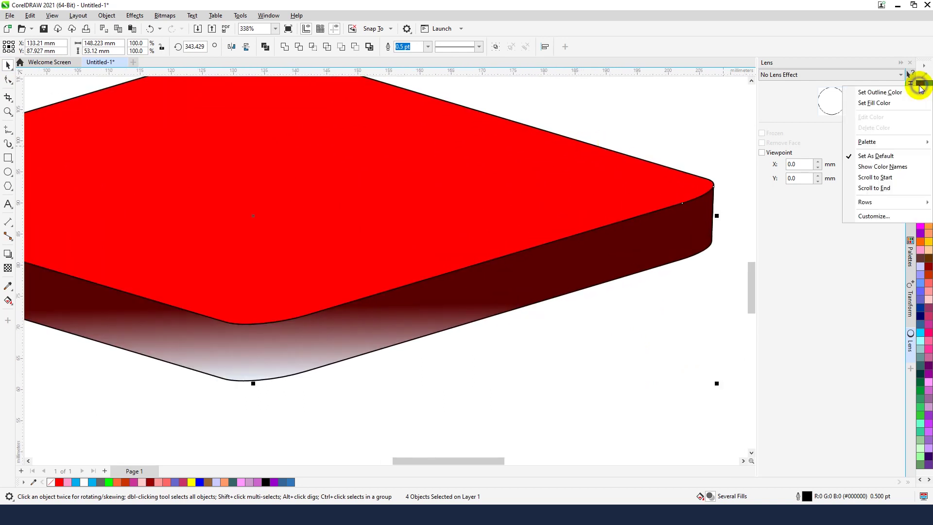
click(880, 91)
scroll(706, 155, down, 4)
scroll(469, 317, down, 5)
Group the four tile pieces and move the group higher on the page.
click(481, 322)
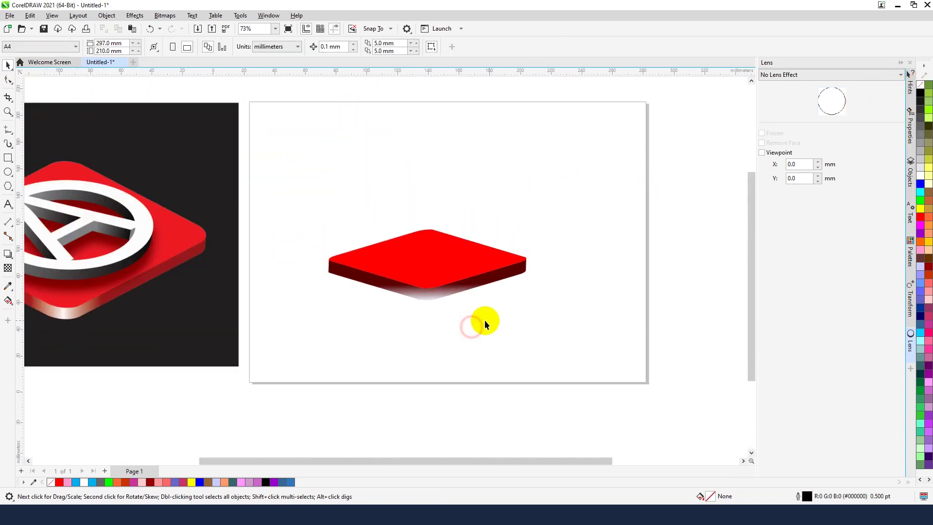
drag(342, 224, 458, 306)
right_click(430, 268)
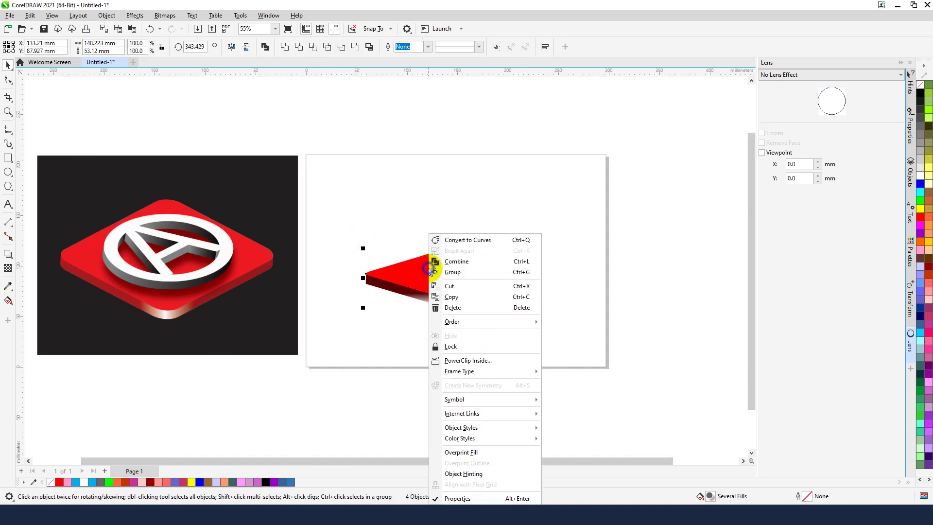
click(459, 272)
drag(474, 275, 476, 250)
scroll(511, 274, up, 2)
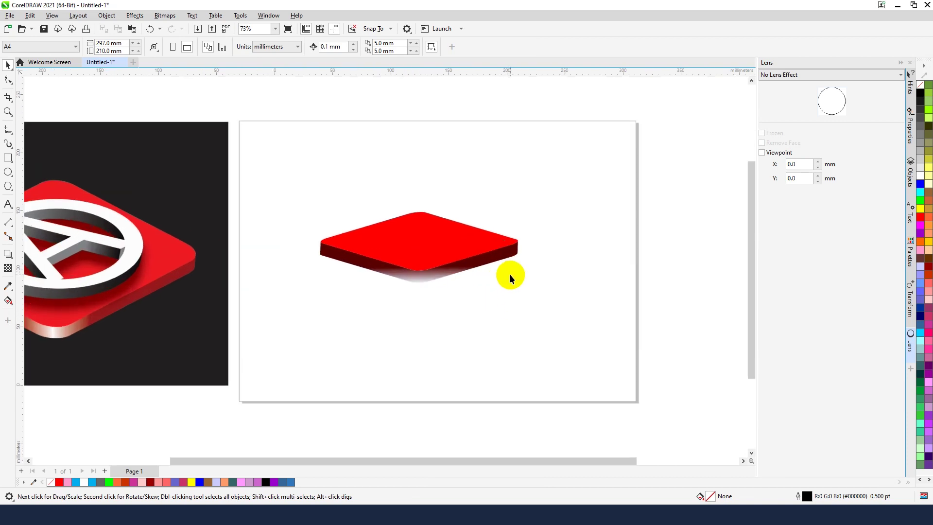
scroll(511, 313, down, 2)
scroll(220, 299, up, 1)
scroll(194, 291, up, 1)
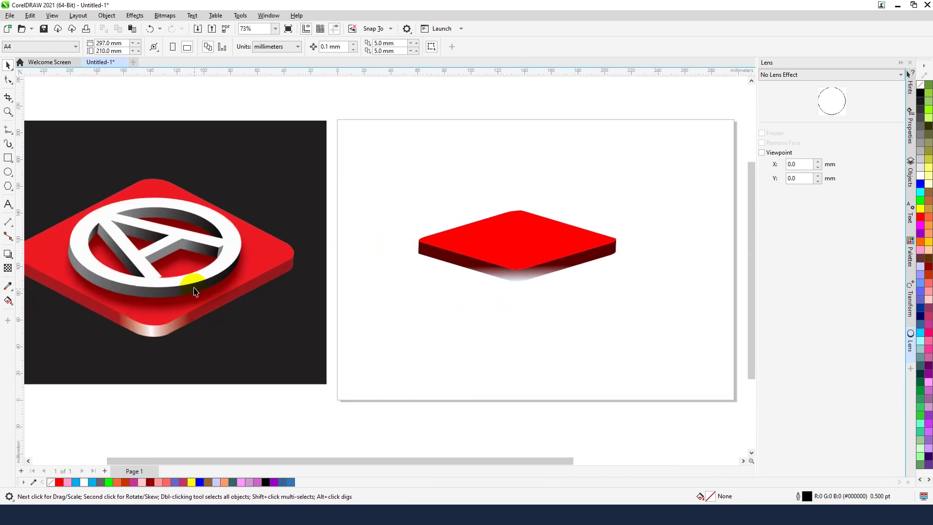
Draw a 54.57 mm circle below the tile with a concentric 78.7% copy (42.93 mm) inside.
click(8, 173)
scroll(88, 176, down, 1)
scroll(374, 275, up, 1)
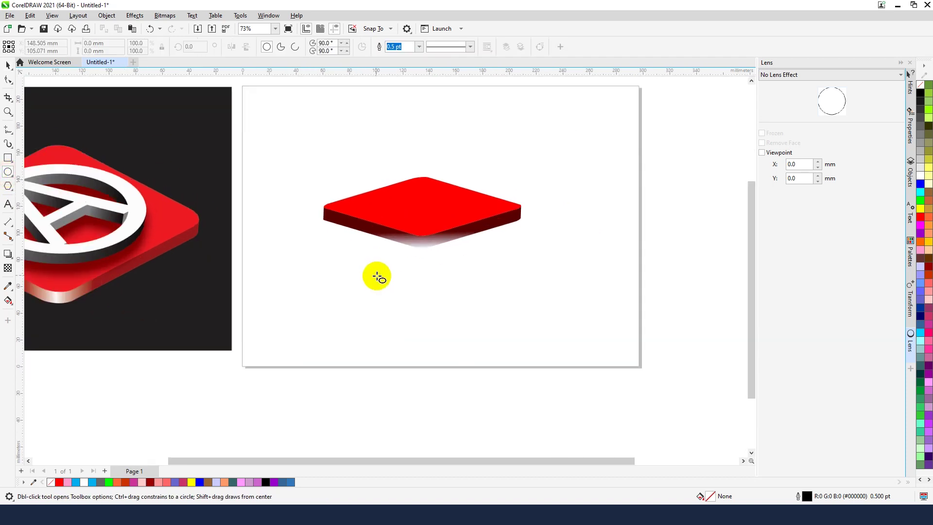
drag(344, 276, 423, 355)
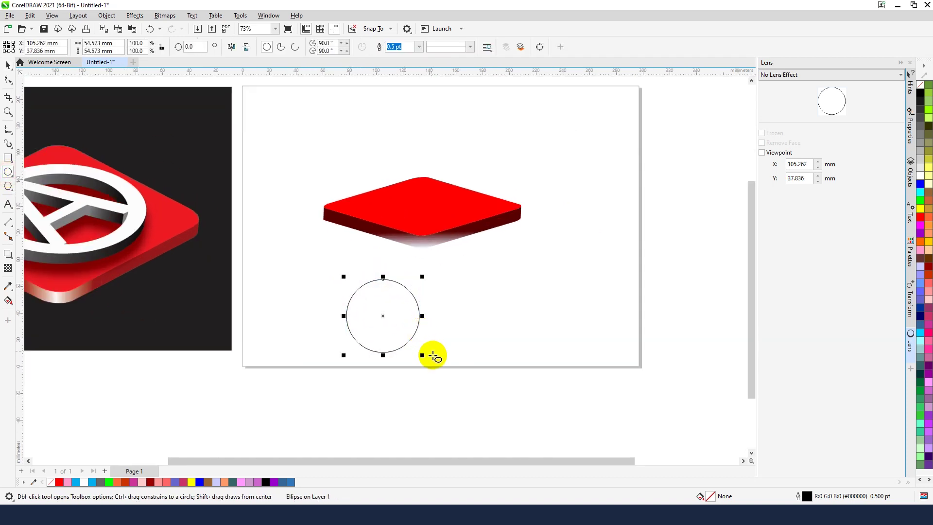
click(7, 67)
click(455, 313)
click(384, 315)
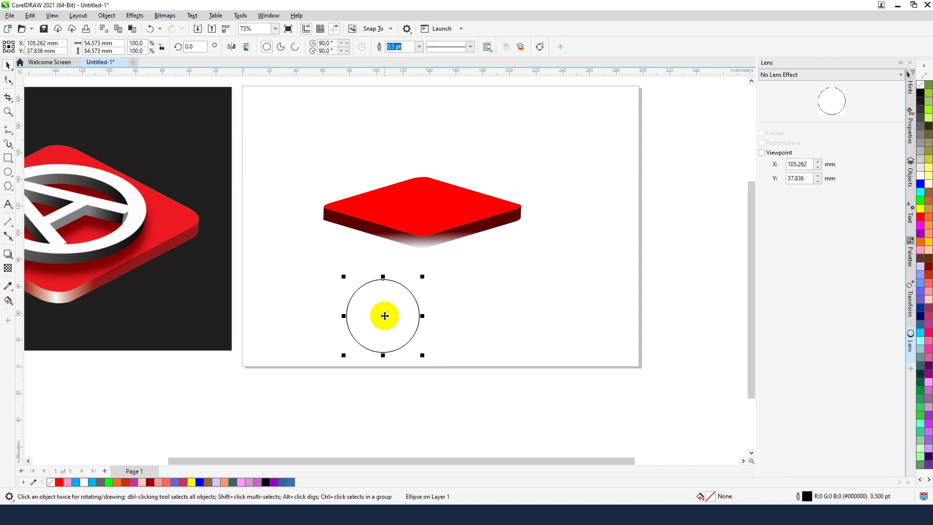
drag(422, 276, 415, 281)
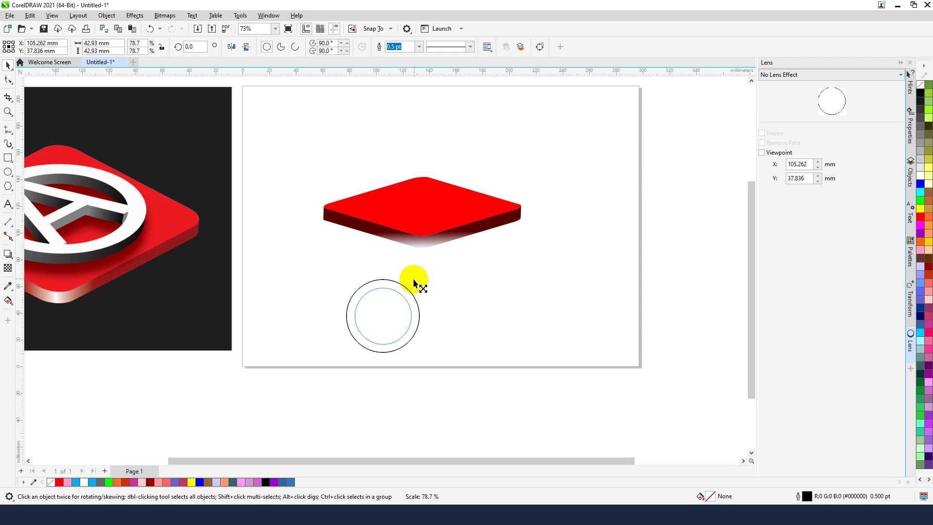
drag(414, 281, 416, 282)
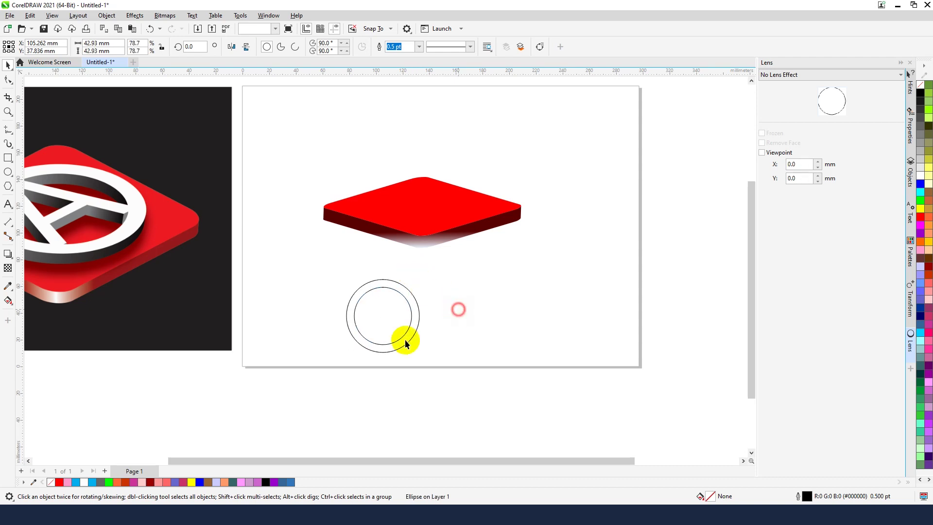
Select both circles and simplify them so the inner circle trims the outer into a ring.
click(344, 356)
scroll(344, 356, up, 1)
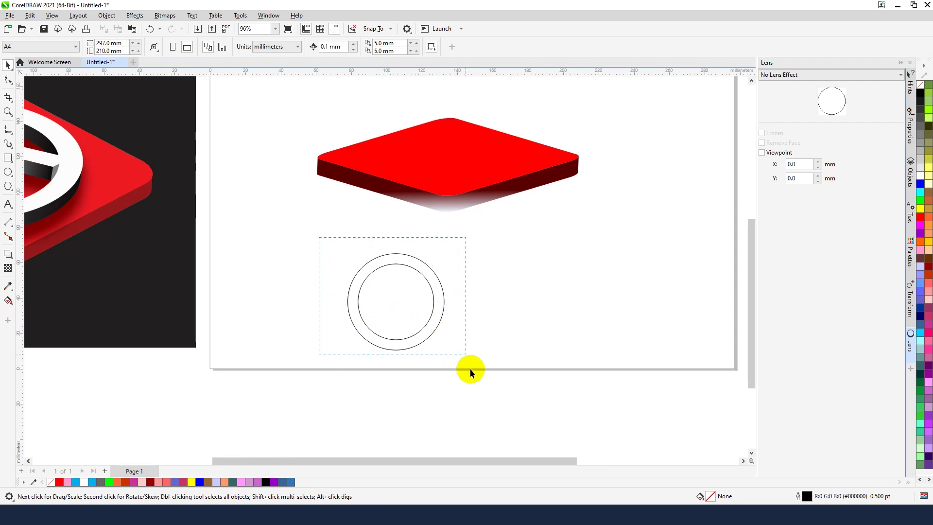
drag(471, 368, 468, 370)
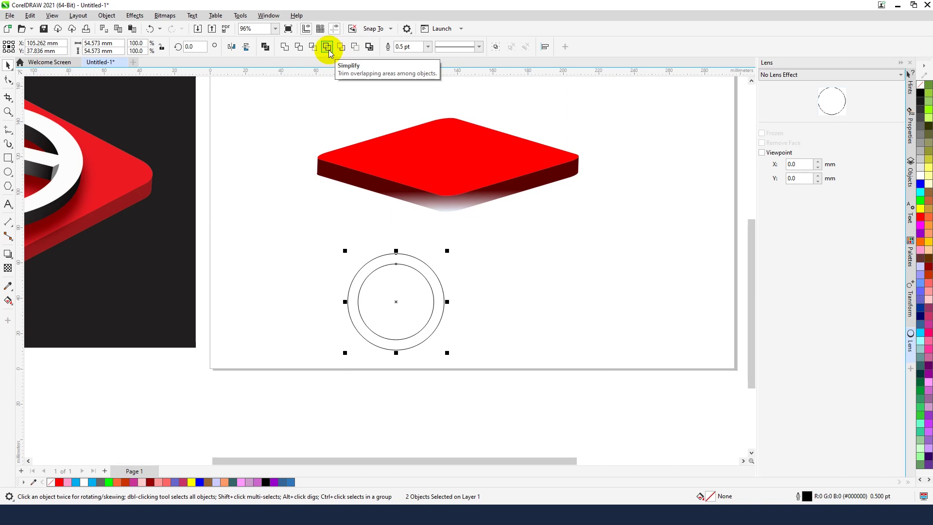
click(328, 50)
click(556, 300)
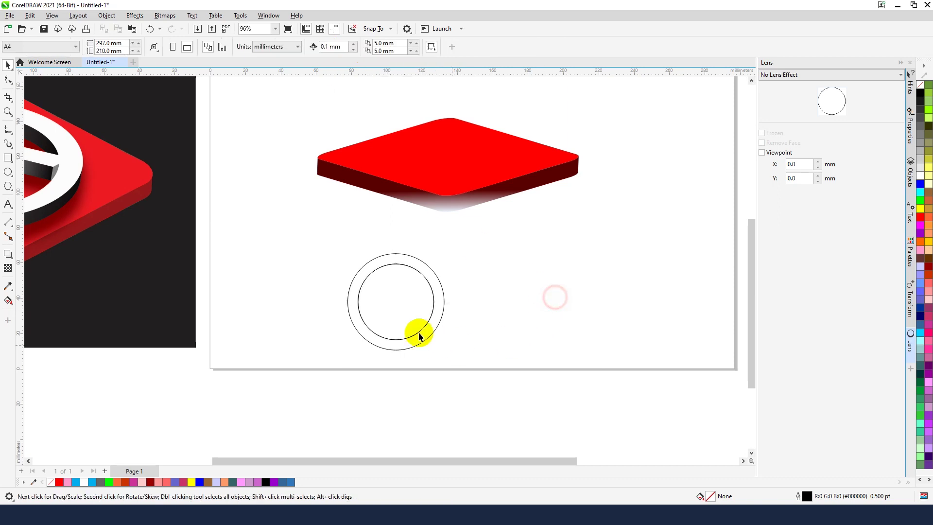
click(405, 301)
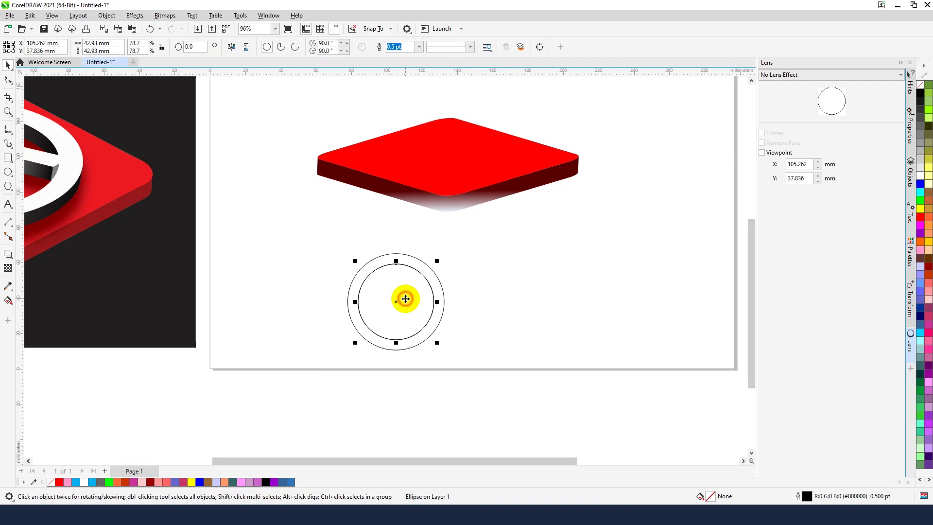
click(405, 299)
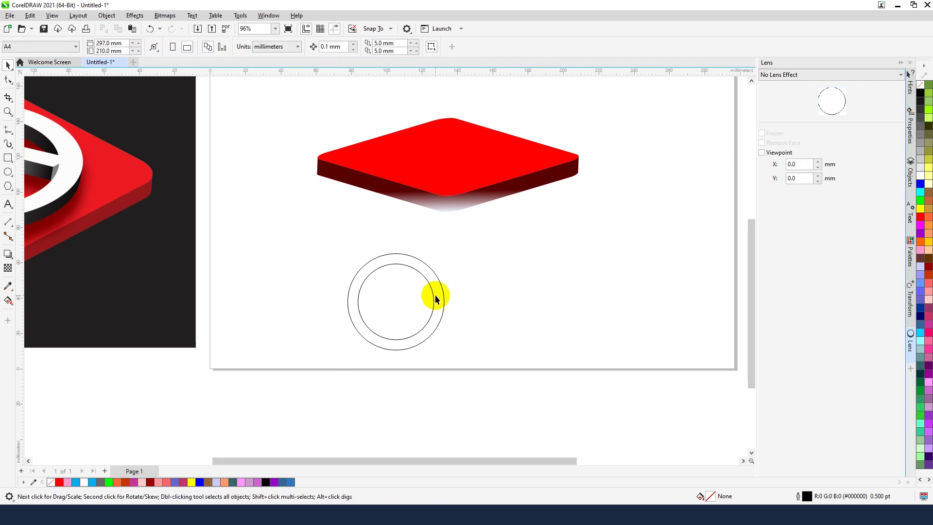
click(484, 299)
click(520, 302)
scroll(432, 313, down, 2)
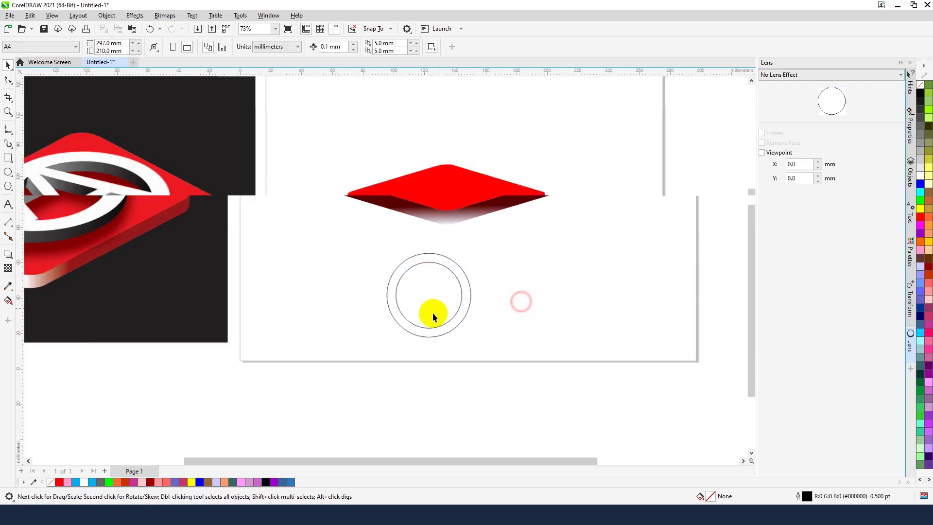
Type a letter A beside the ring and enlarge it to about 38.7 by 41.3 mm.
click(7, 204)
click(482, 299)
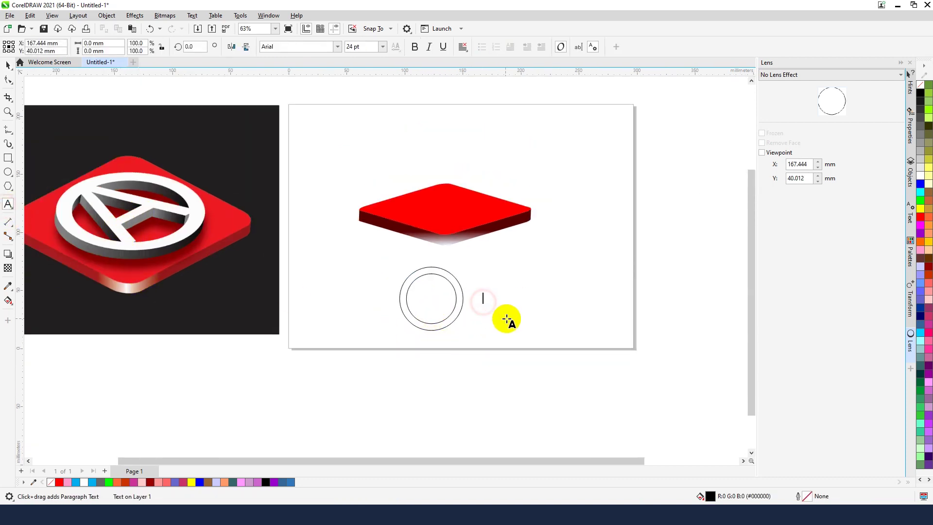
text(A)
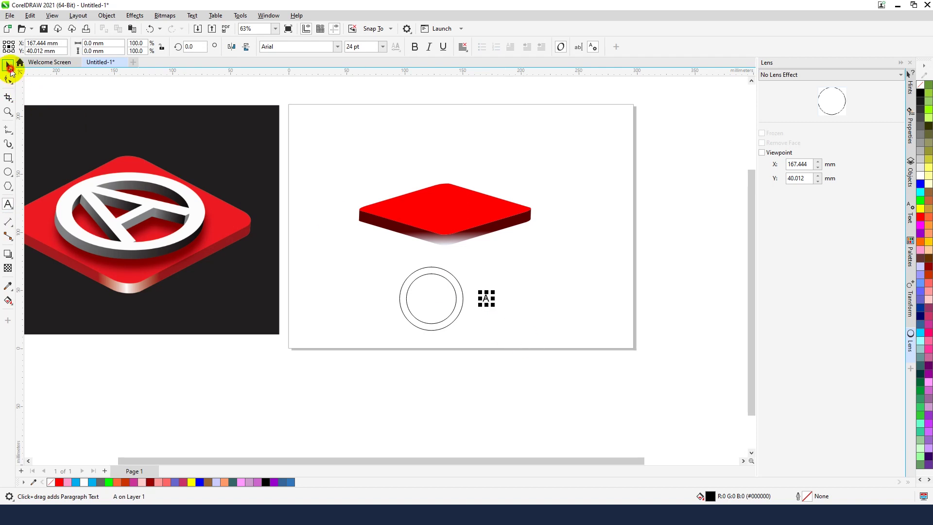
click(9, 66)
drag(494, 293, 507, 269)
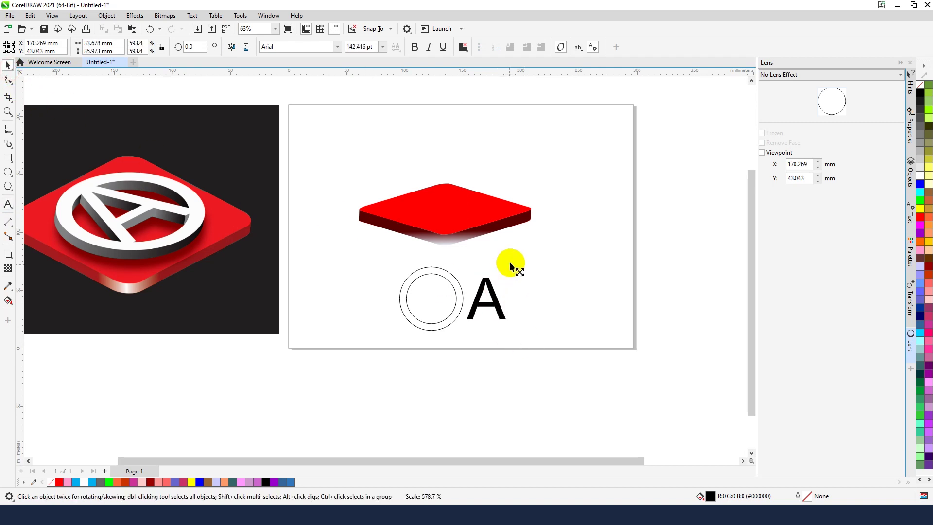
Move the letter A into the ring and nudge it until it is centred.
scroll(508, 291, up, 2)
drag(513, 314, 434, 315)
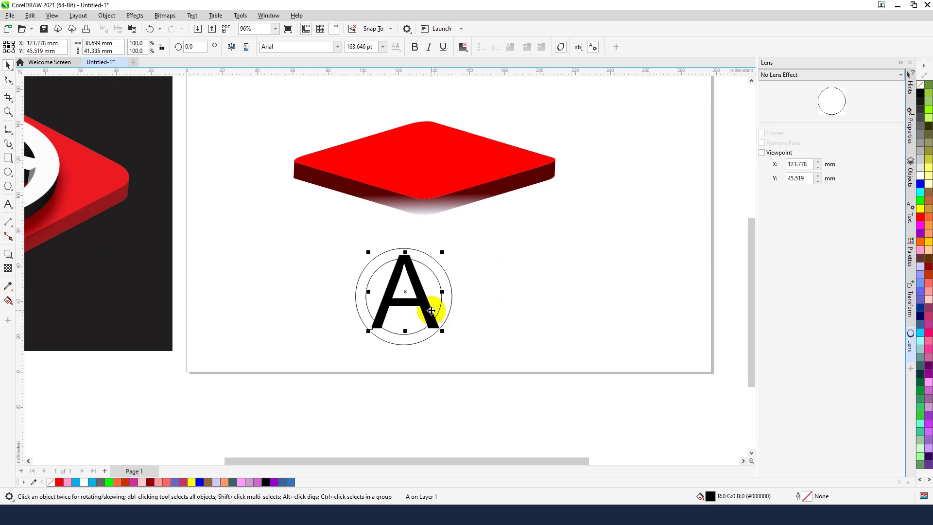
scroll(431, 310, up, 3)
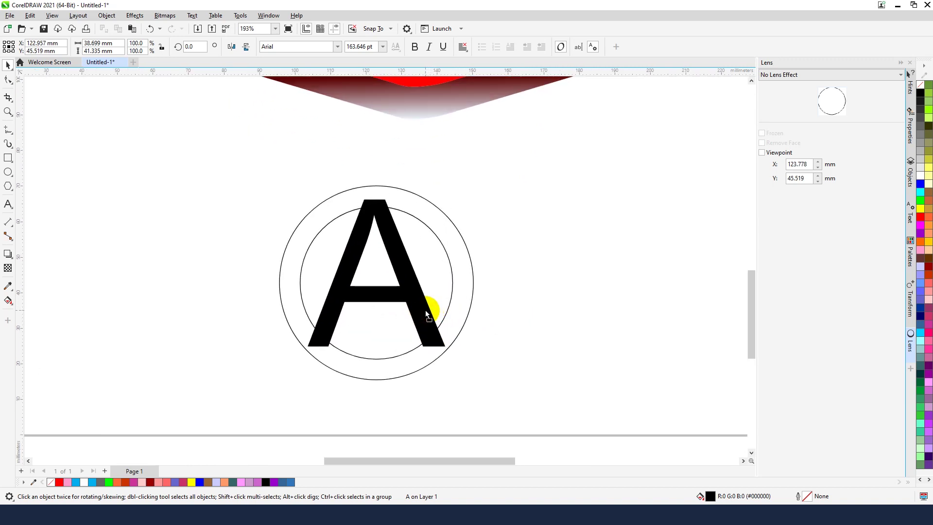
drag(426, 313, 425, 314)
scroll(506, 323, down, 4)
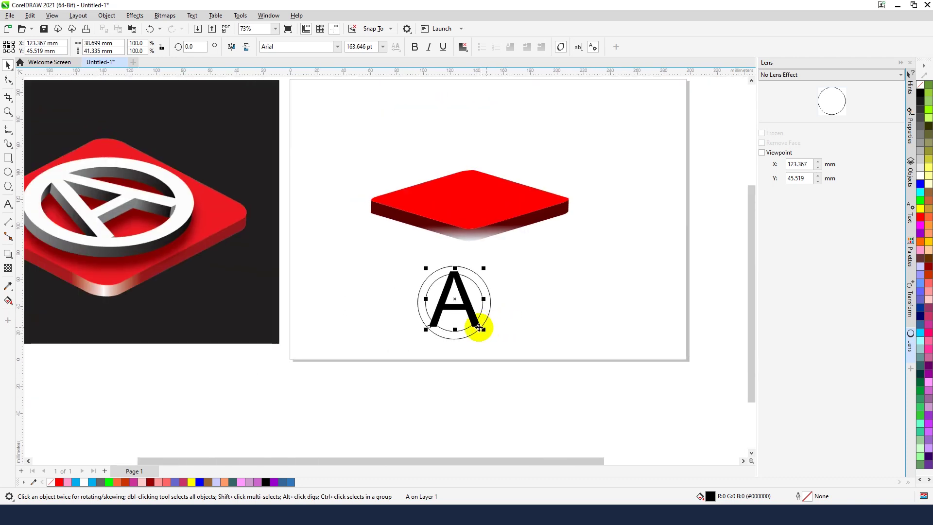
scroll(476, 330, up, 2)
scroll(475, 330, up, 2)
scroll(486, 335, down, 2)
scroll(212, 234, up, 1)
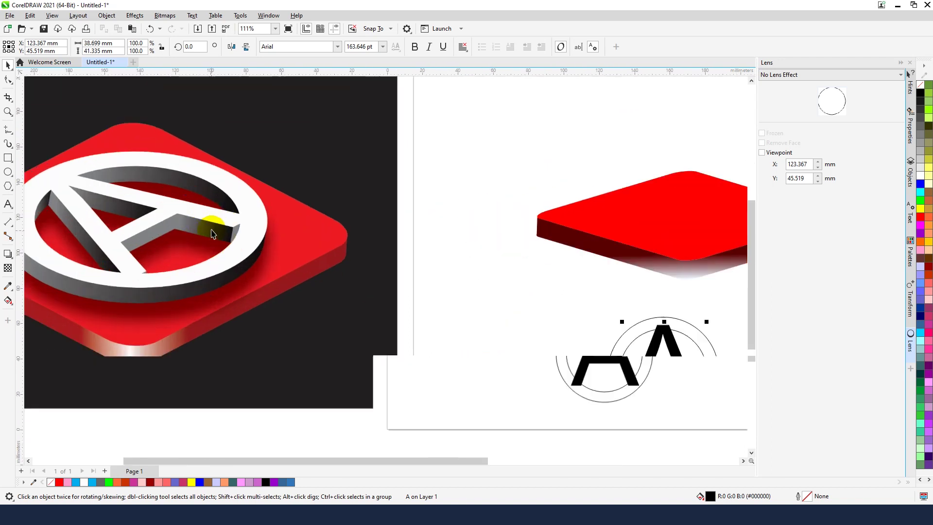
scroll(212, 233, up, 2)
scroll(243, 232, down, 1)
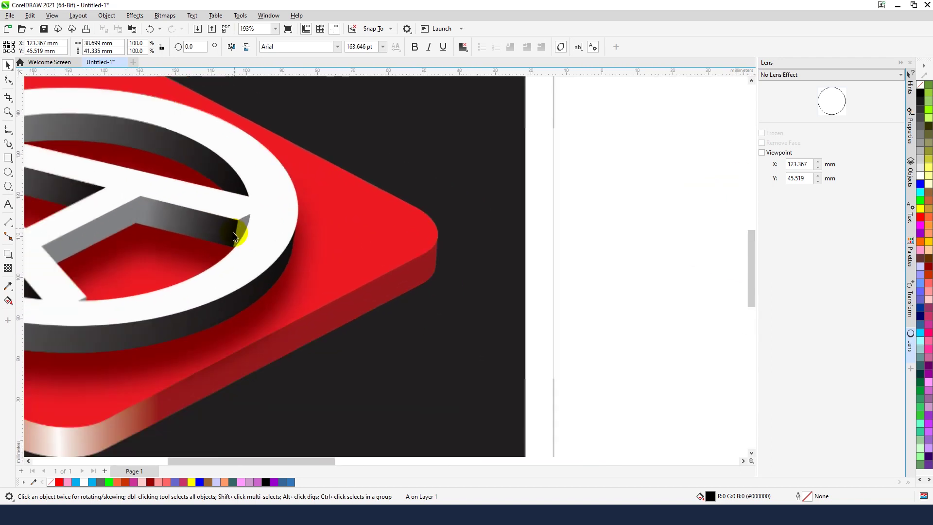
scroll(454, 333, down, 2)
scroll(454, 333, up, 3)
scroll(468, 309, up, 1)
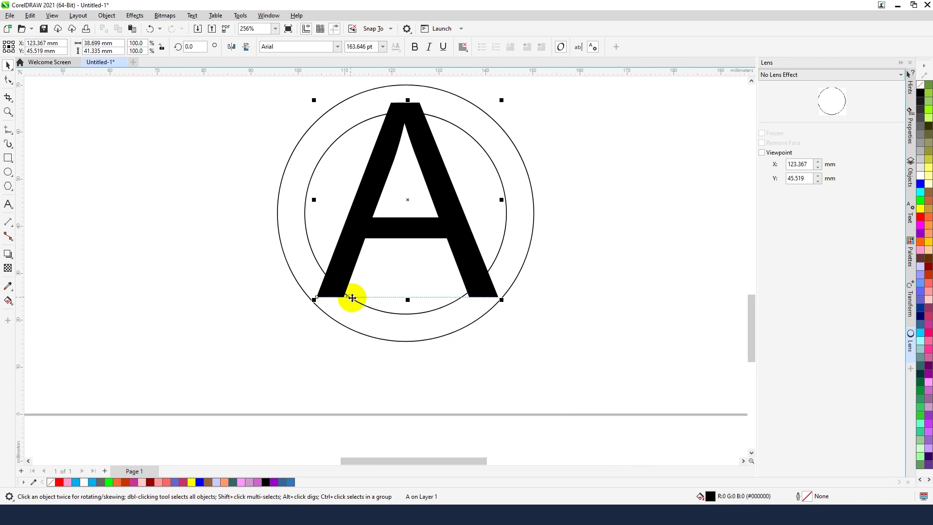
scroll(429, 322, down, 3)
Marquee-select the ring and letter A, weld them, and reselect the combined curve.
click(474, 348)
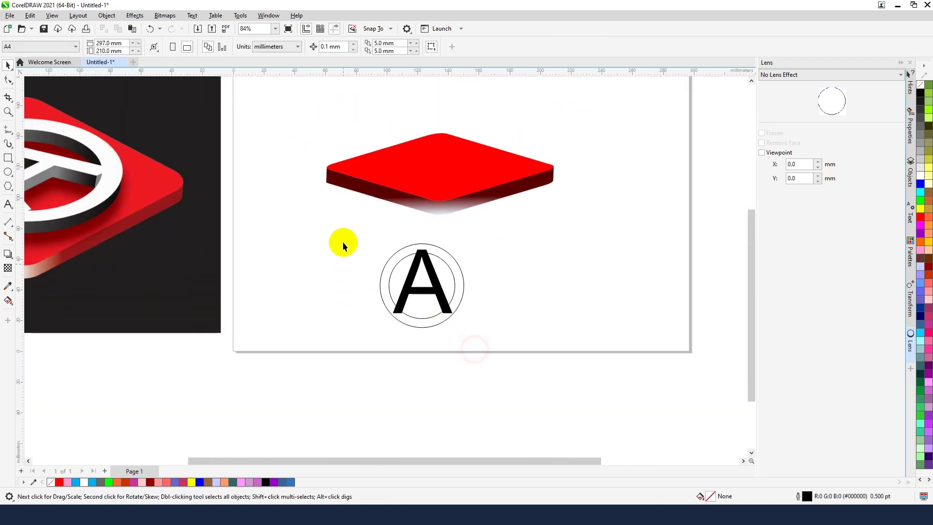
drag(457, 311, 479, 337)
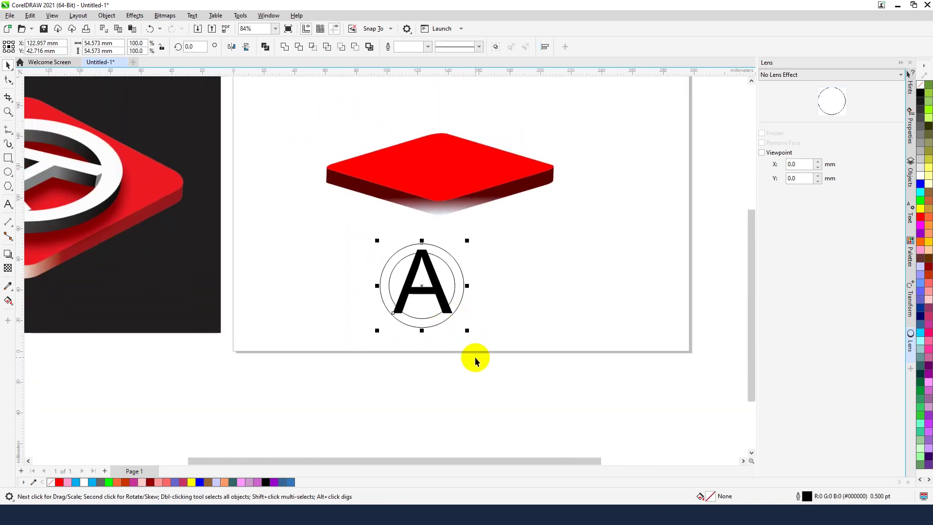
click(285, 46)
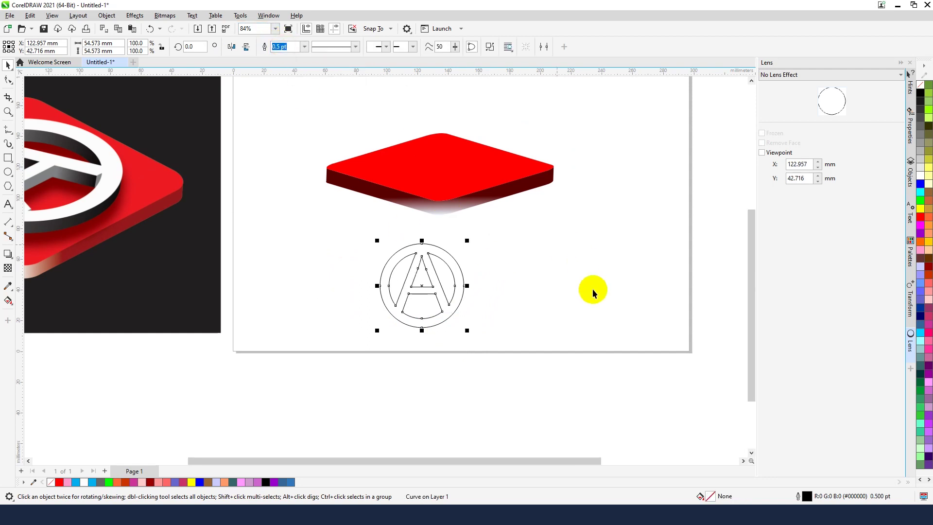
click(533, 260)
scroll(491, 340, down, 2)
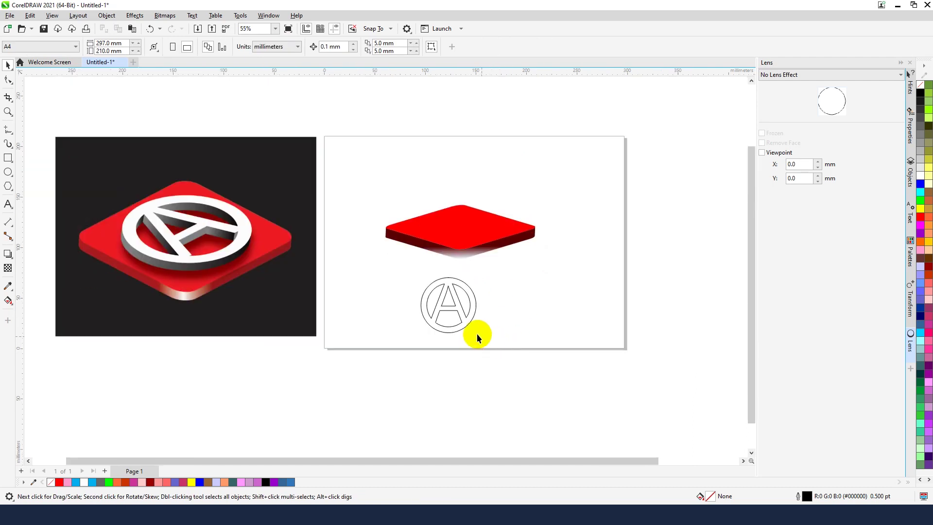
scroll(440, 313, up, 1)
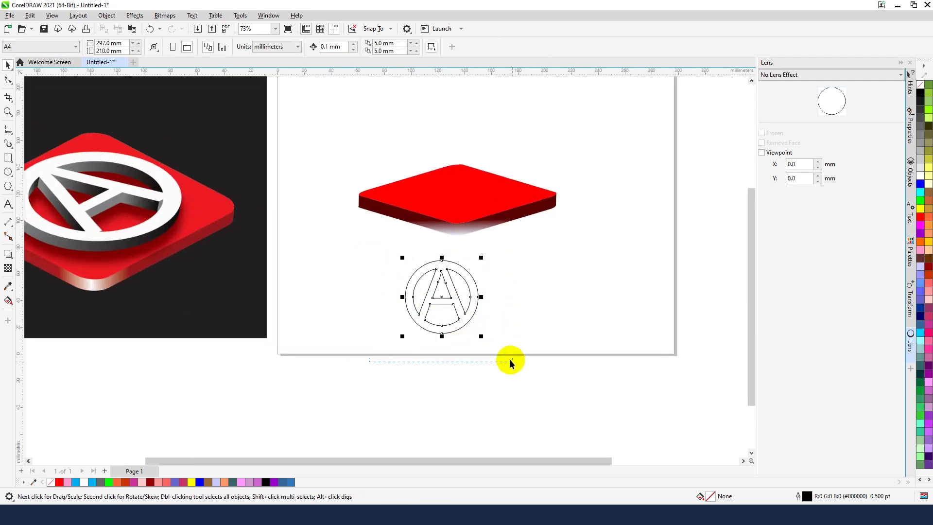
drag(510, 363, 508, 362)
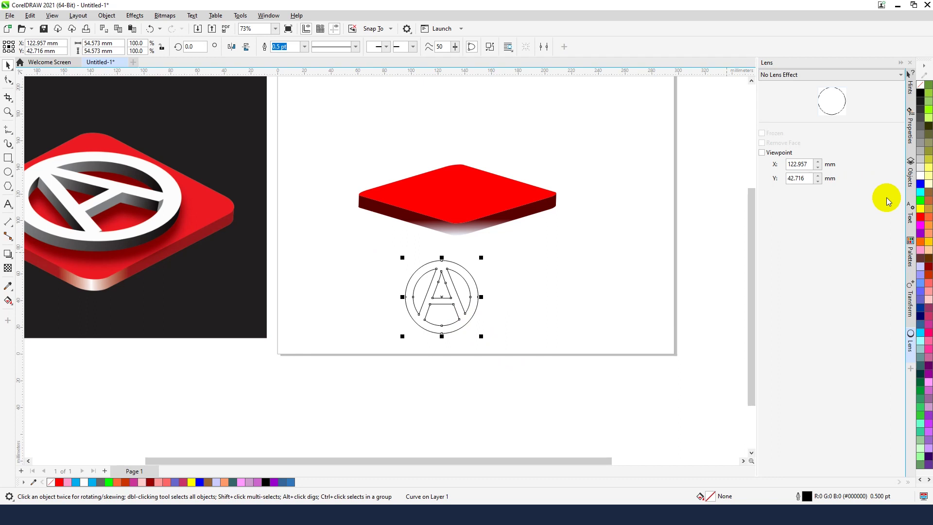
Fill the circled A white, move it onto the red tile, and remove its outline.
click(919, 181)
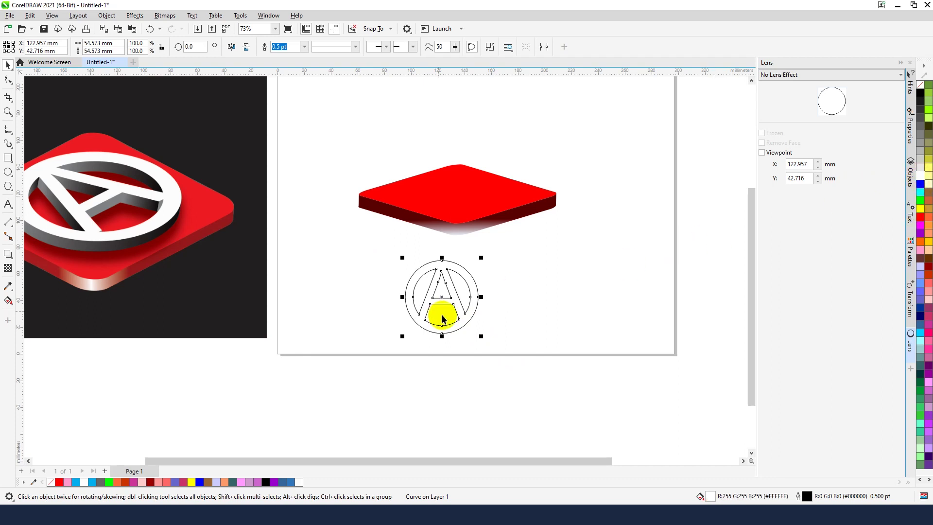
drag(477, 317, 478, 211)
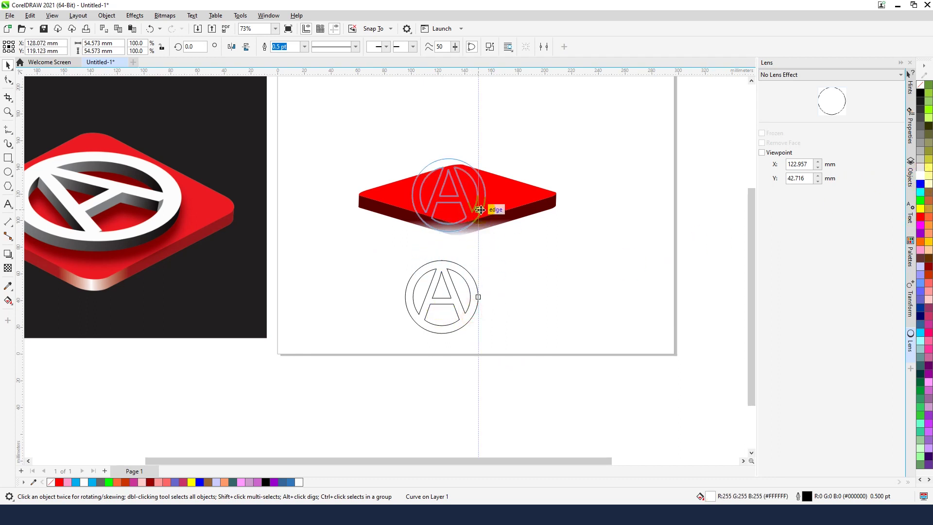
scroll(472, 177, up, 2)
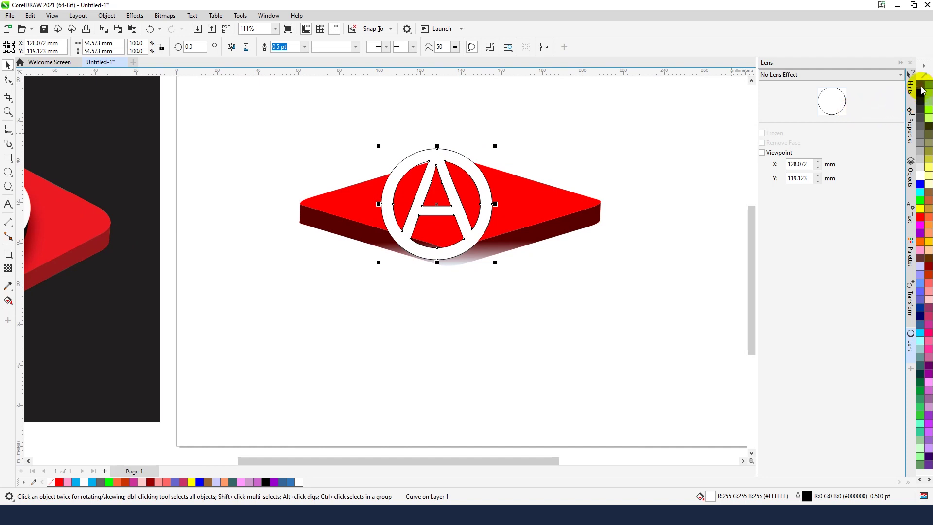
right_click(921, 85)
click(880, 92)
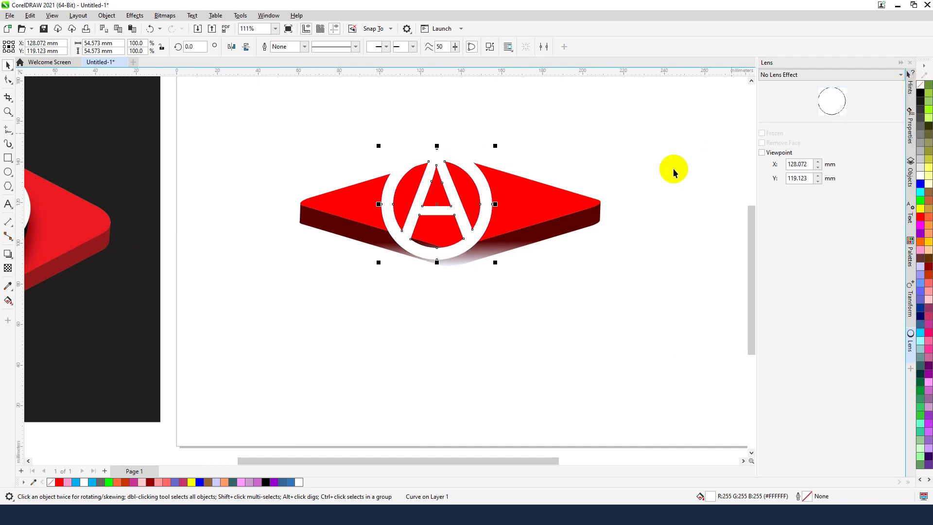
click(671, 170)
Resize the white emblem to 45 mm wide and centre it on the tile's top face.
scroll(454, 181, up, 1)
click(483, 174)
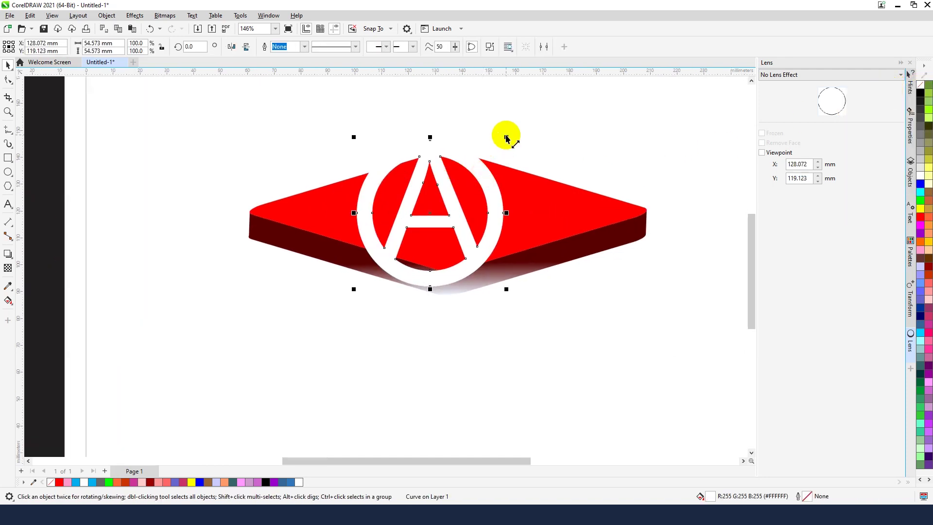
drag(504, 142, 485, 156)
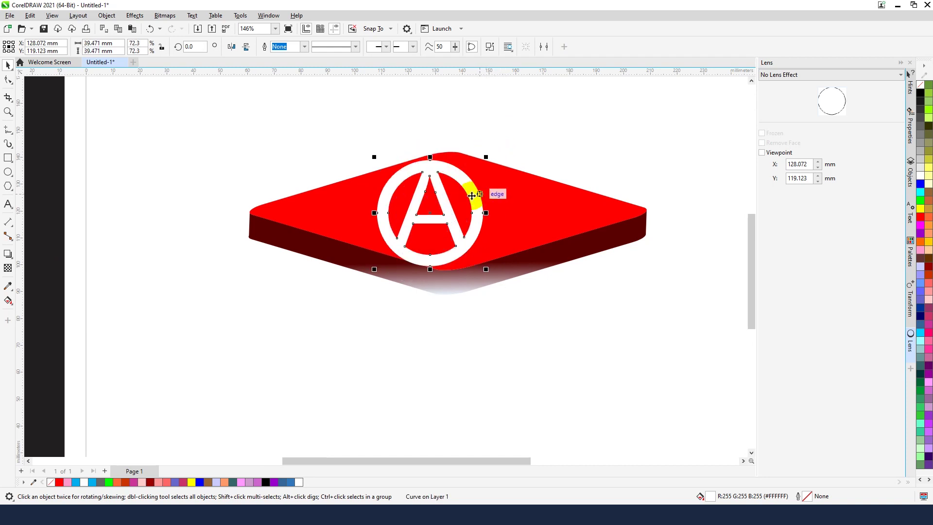
drag(491, 196, 489, 185)
drag(503, 150, 513, 149)
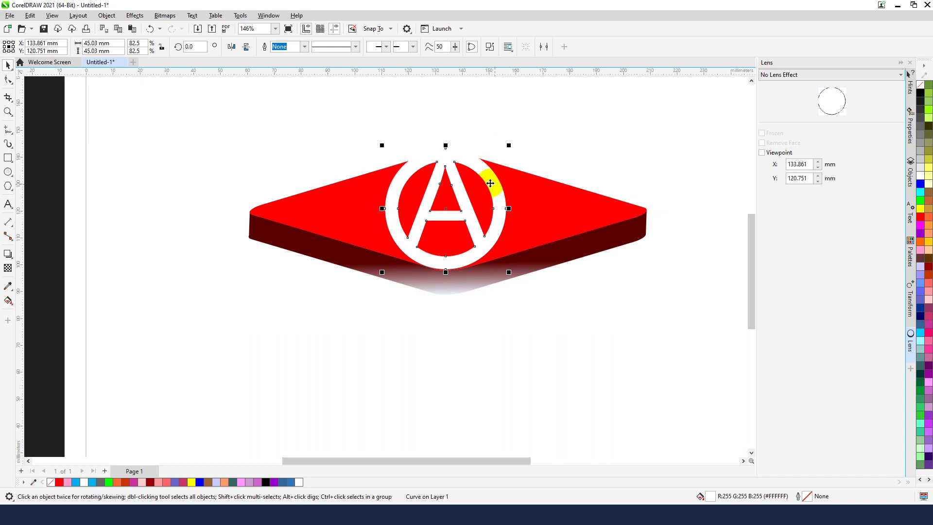
click(134, 16)
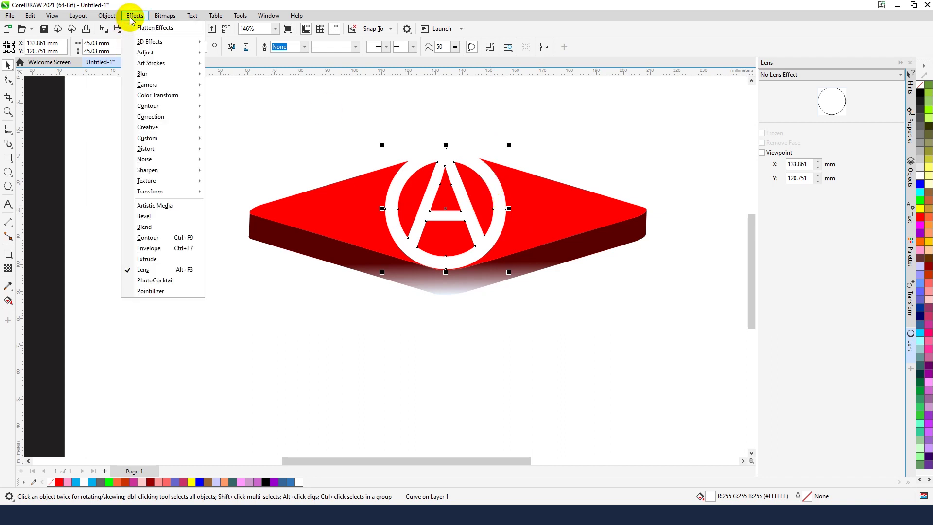
mouse_move(107, 16)
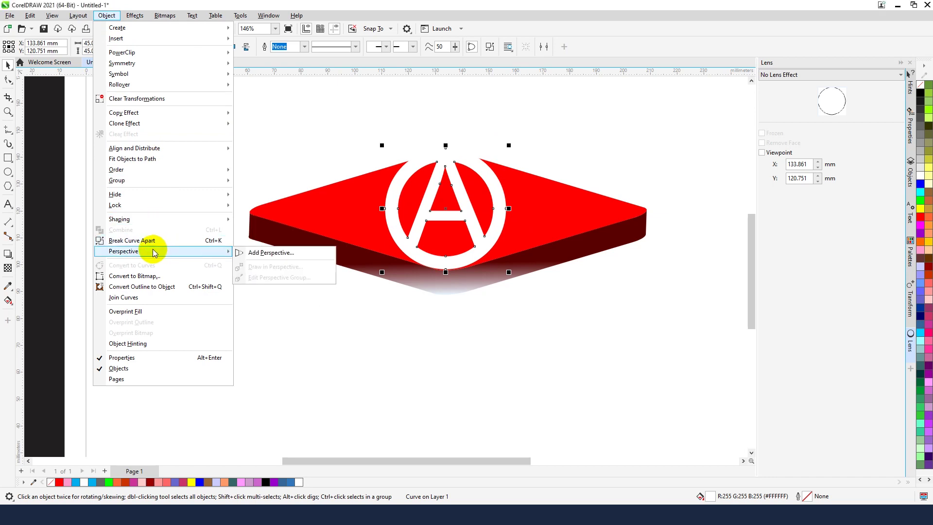
mouse_move(123, 251)
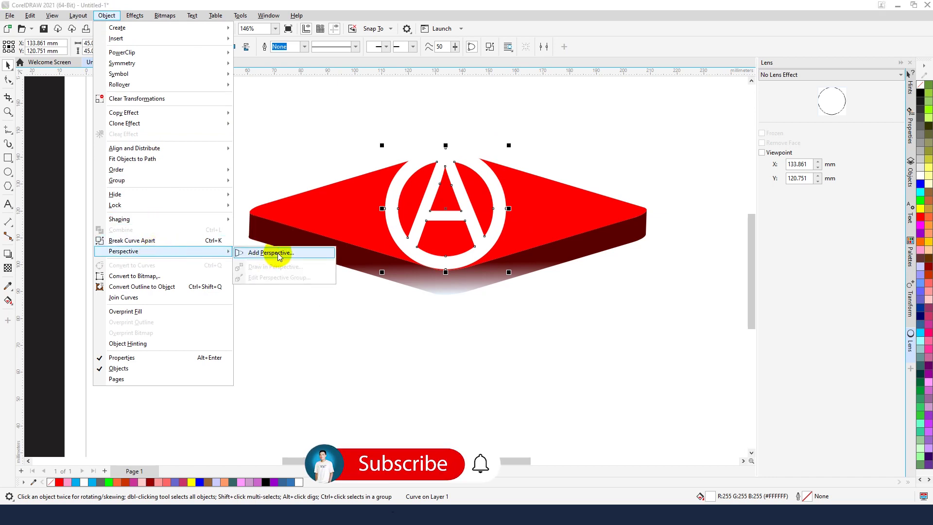
Add perspective to the emblem and pin its four corners to the tile's top-face tips.
click(279, 252)
mouse_move(506, 271)
mouse_down()
mouse_move(640, 224)
mouse_move(644, 211)
mouse_up()
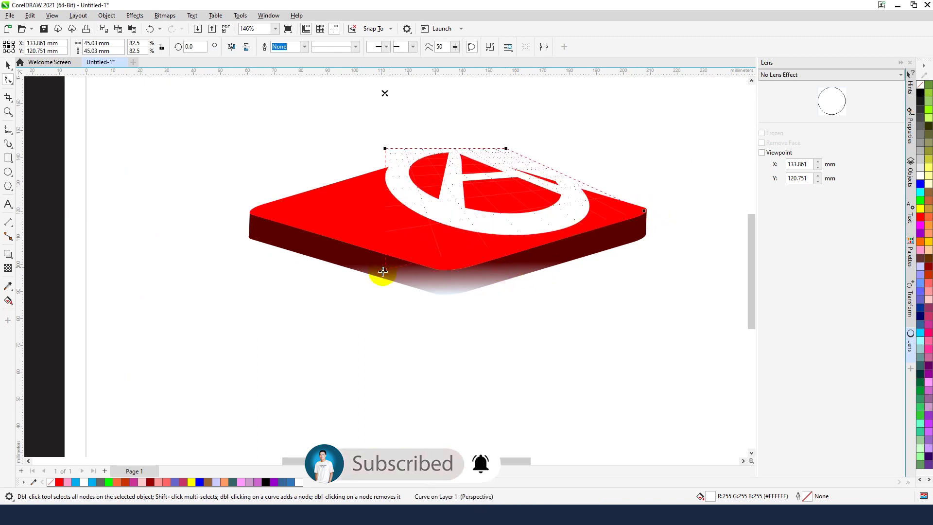
drag(386, 274, 446, 270)
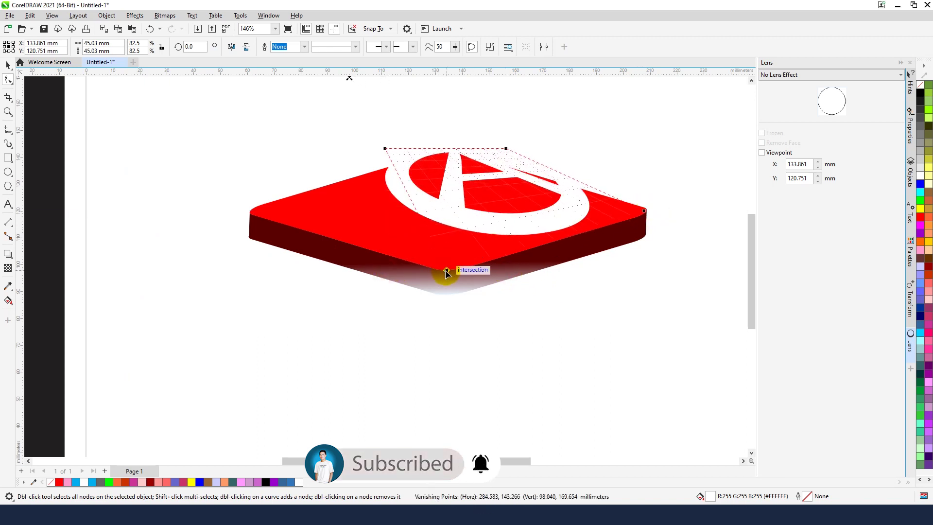
drag(387, 149, 256, 212)
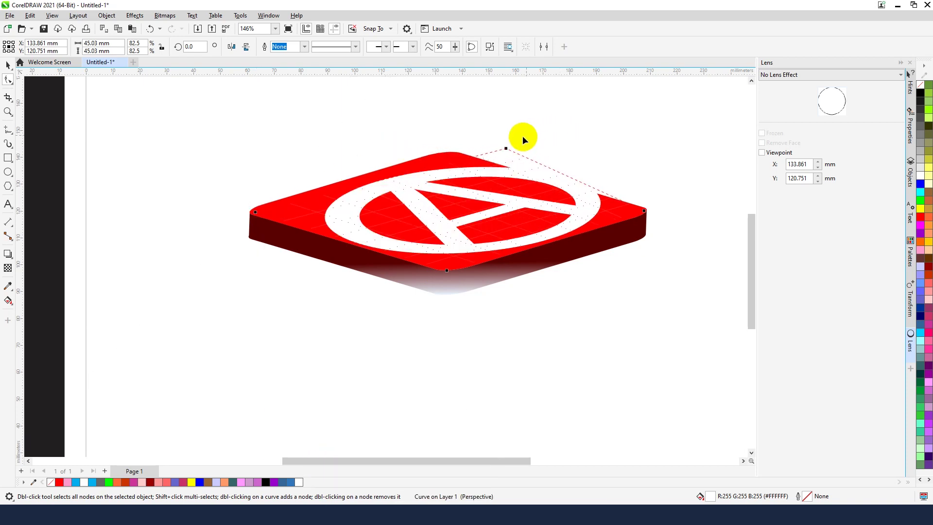
drag(507, 147, 446, 152)
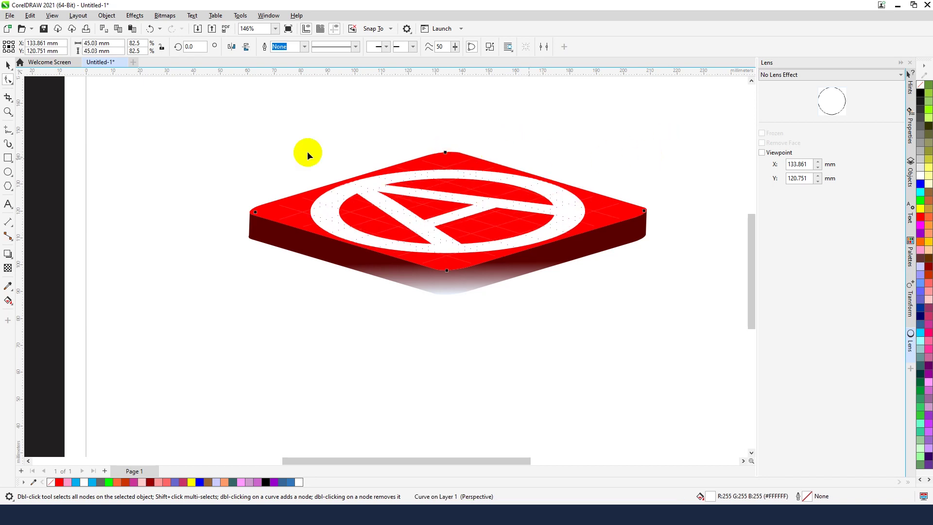
click(6, 66)
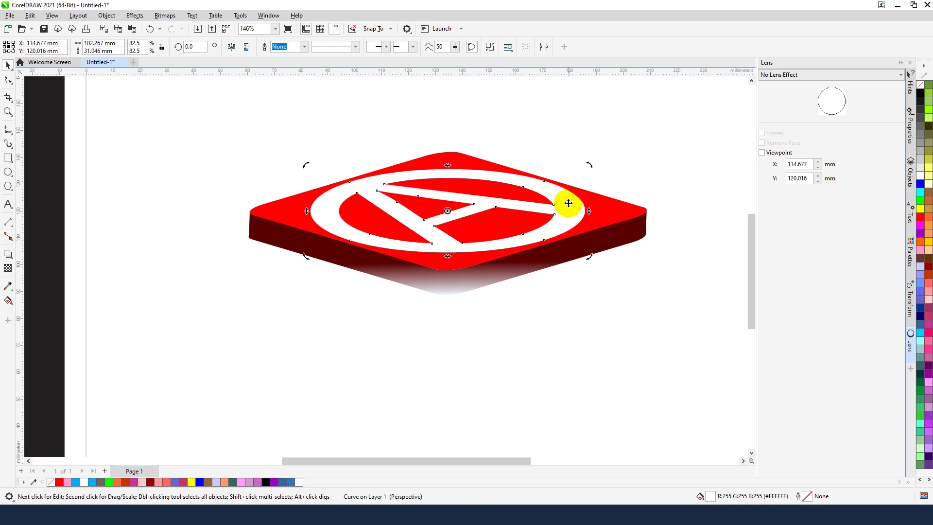
click(646, 139)
key(F4)
Apply an extrusion to the flattened circled A, projecting it upward from the tile.
scroll(545, 240, up, 1)
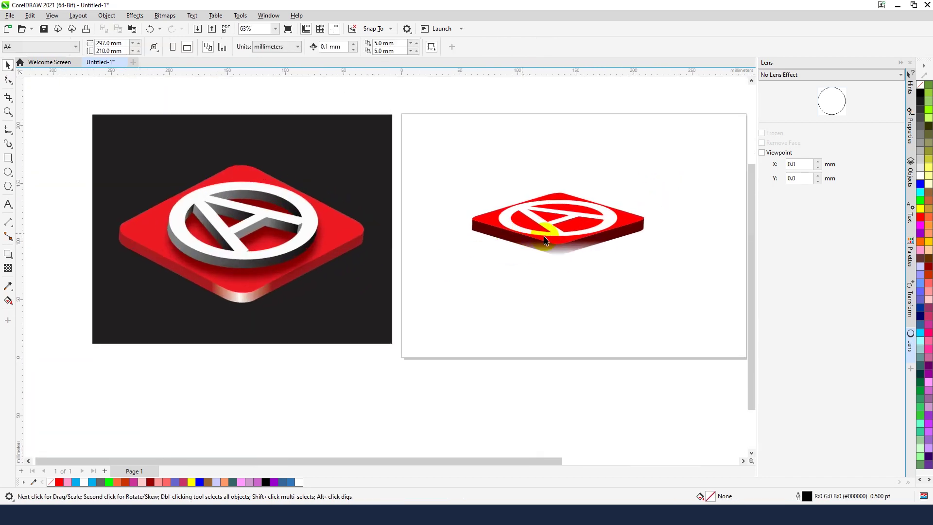
click(608, 220)
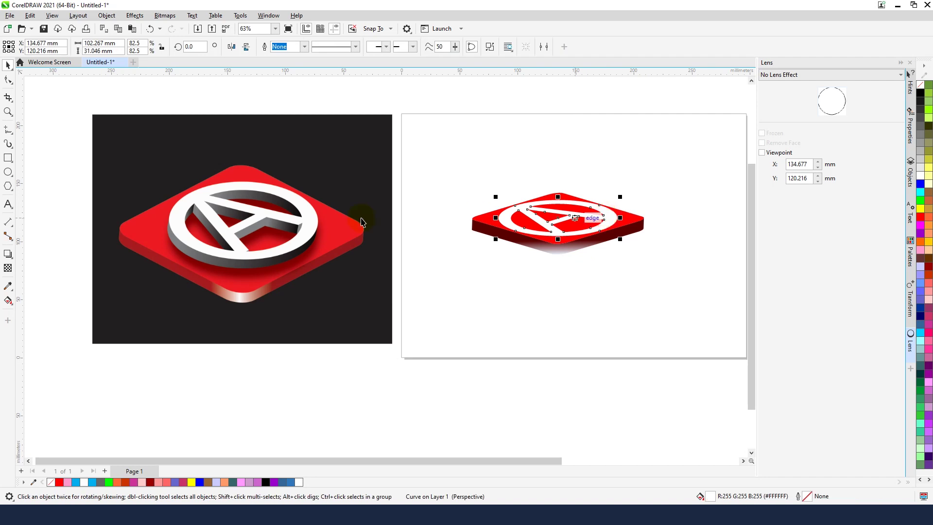
click(9, 259)
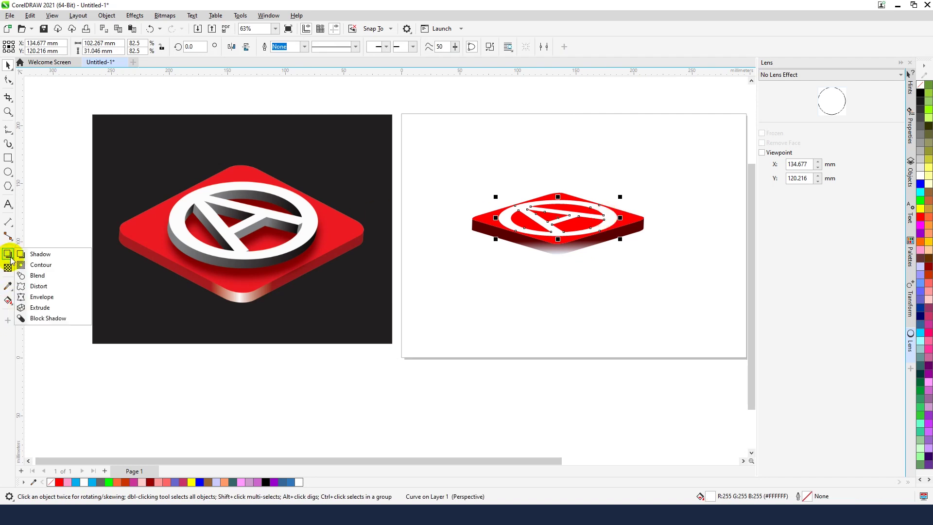
click(56, 307)
scroll(549, 250, up, 1)
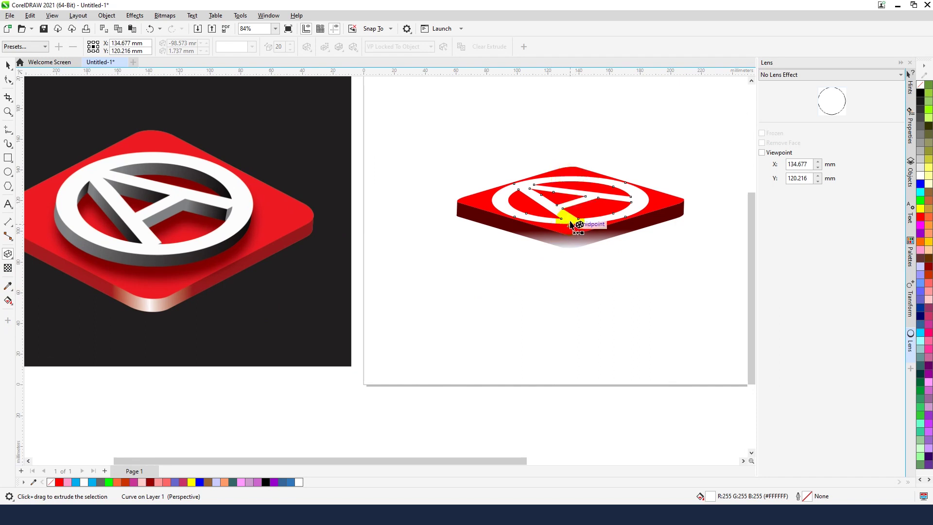
drag(570, 182, 569, 104)
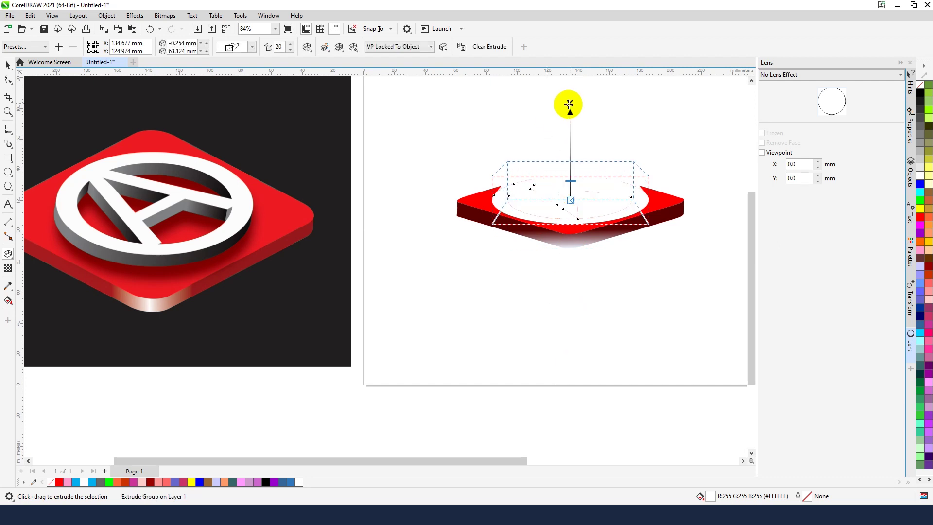
scroll(582, 144, up, 1)
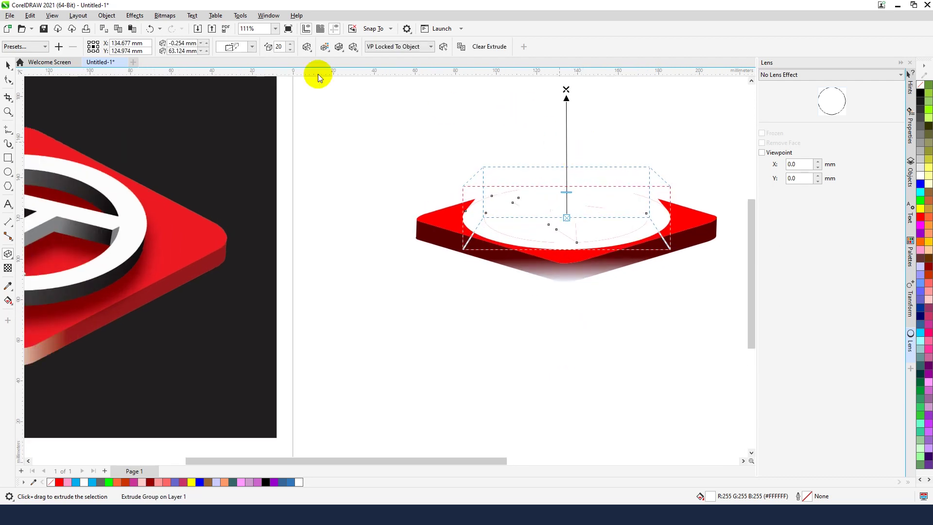
Switch the extrusion preset from Extrude Top to Extrude Bottom.
click(44, 49)
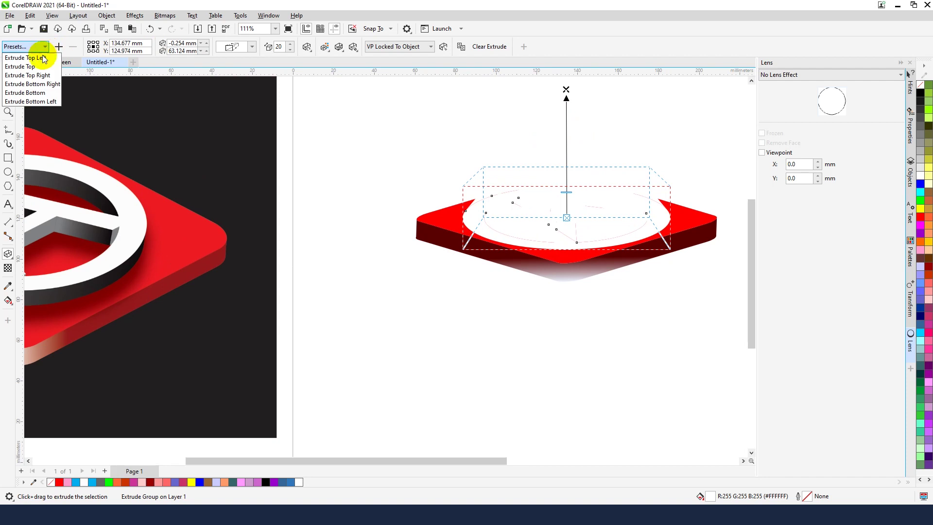
click(44, 48)
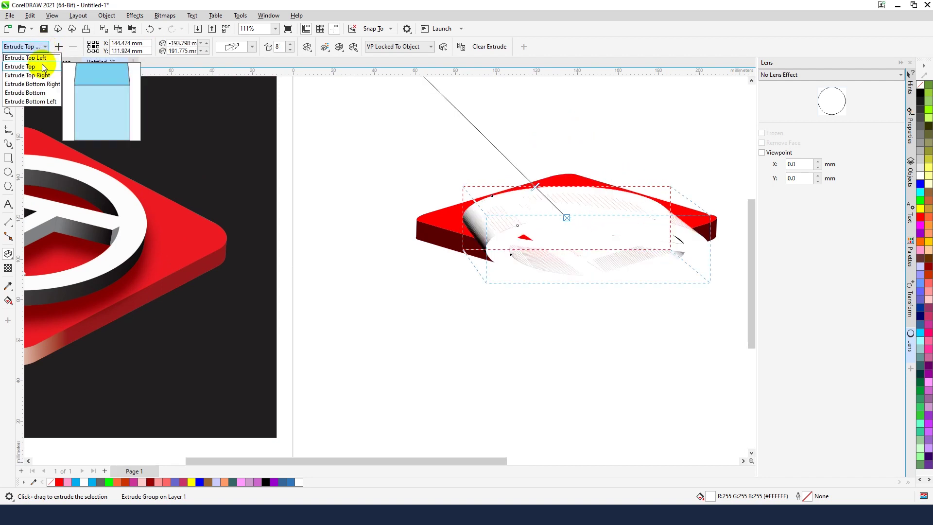
click(43, 67)
click(45, 47)
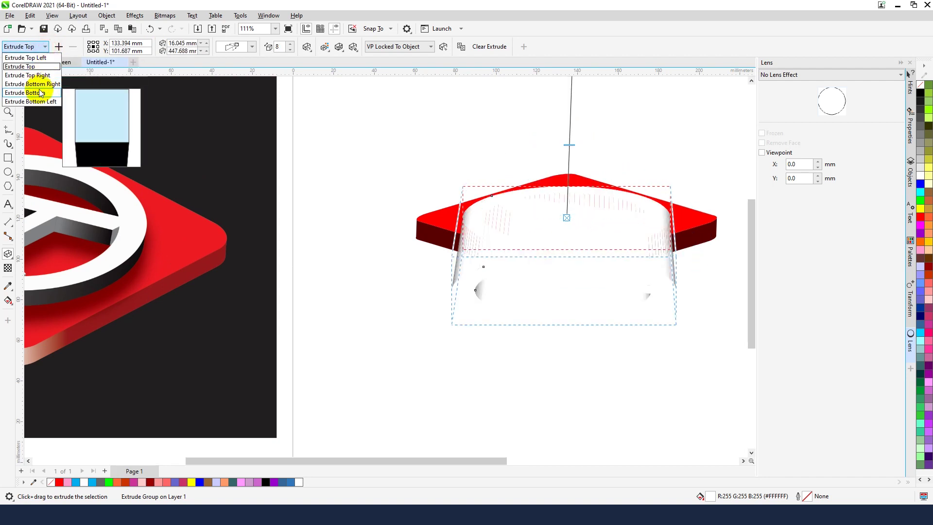
click(39, 94)
Drag the vanishing point up and across for a shallow, straight extrusion depth.
scroll(467, 178, down, 1)
scroll(474, 194, down, 1)
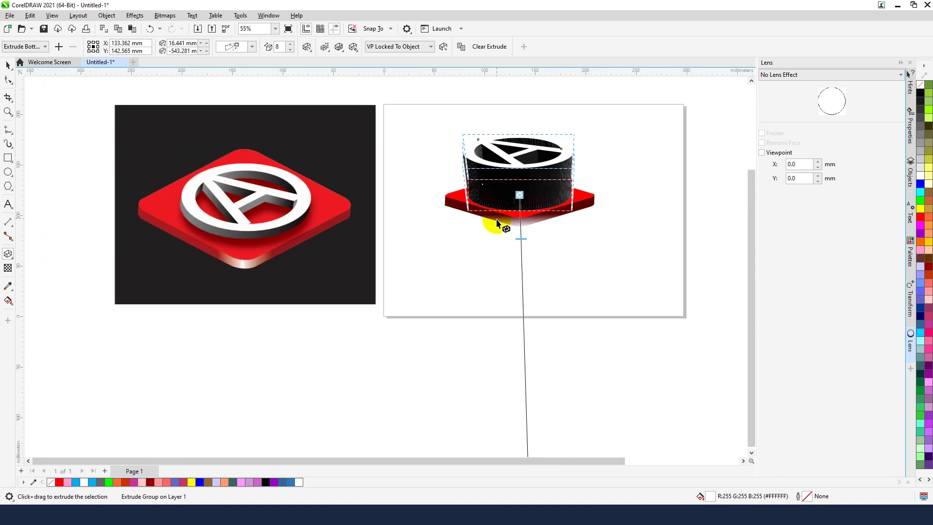
scroll(496, 219, down, 1)
scroll(500, 236, down, 2)
scroll(500, 236, down, 1)
drag(513, 403, 508, 243)
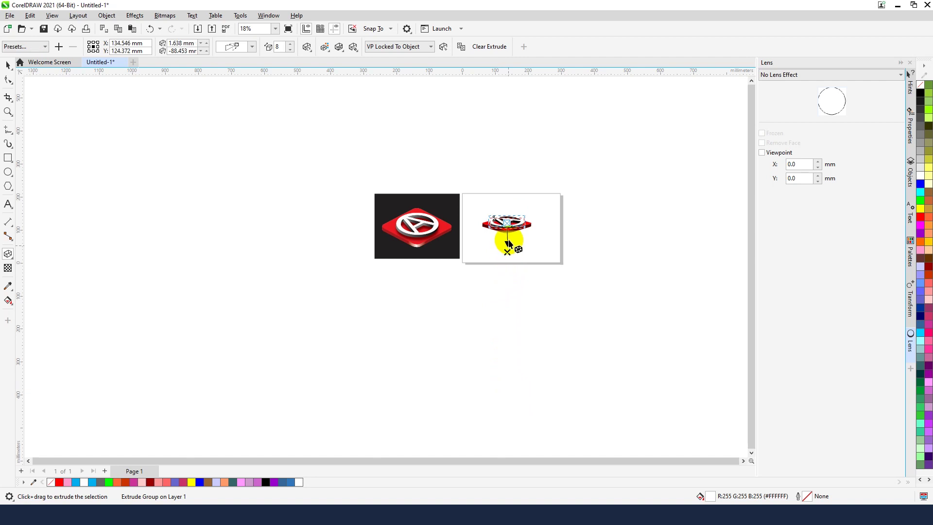
scroll(510, 209, up, 3)
scroll(515, 194, up, 3)
scroll(520, 190, up, 1)
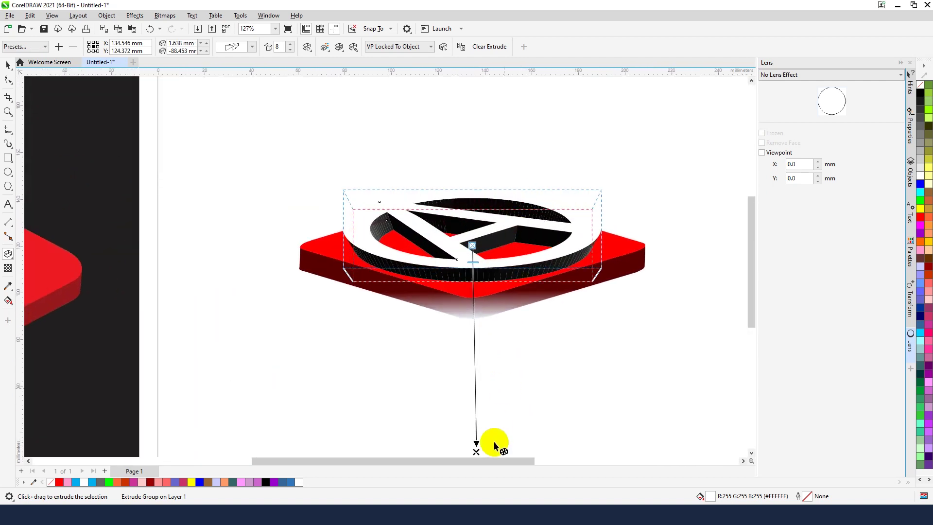
drag(475, 450, 473, 396)
click(473, 397)
drag(474, 396, 479, 397)
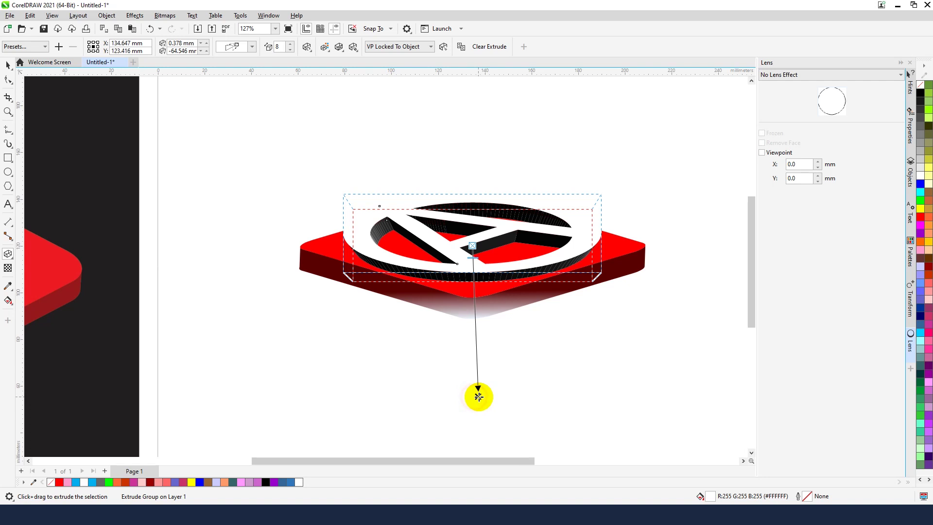
Scale the extruded emblem down slightly to fit the tile's top face.
click(8, 64)
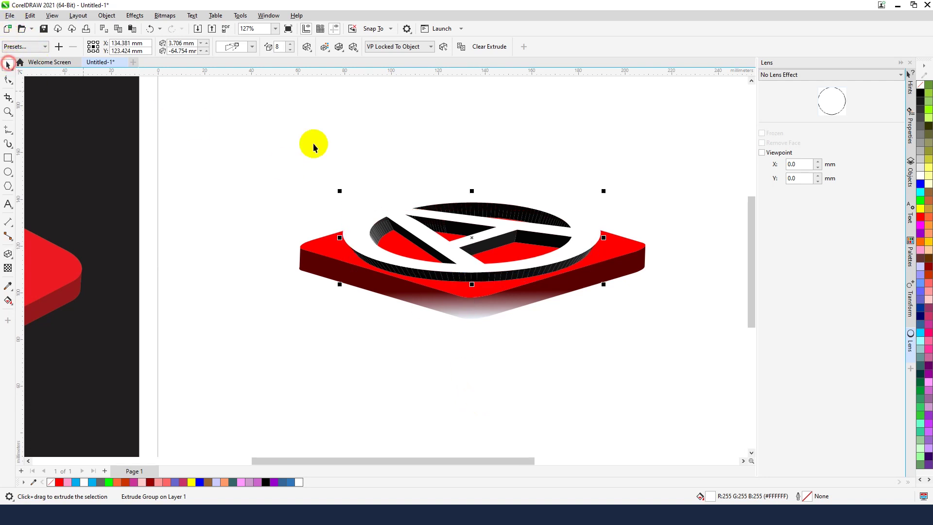
click(381, 144)
click(587, 232)
mouse_move(604, 191)
mouse_down()
mouse_move(581, 199)
mouse_move(570, 232)
mouse_up()
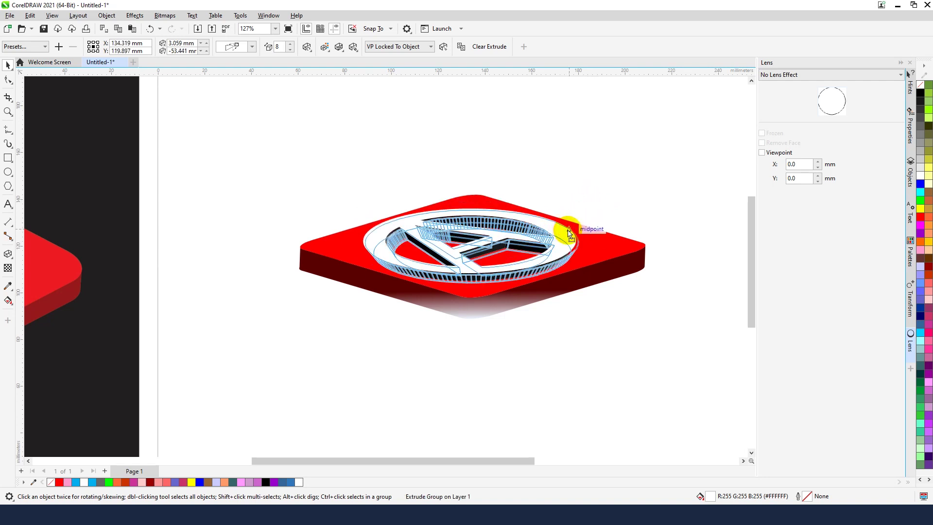
click(599, 165)
Break the extruded emblem apart with Object > Break Extrude Group Apart.
scroll(563, 238, down, 4)
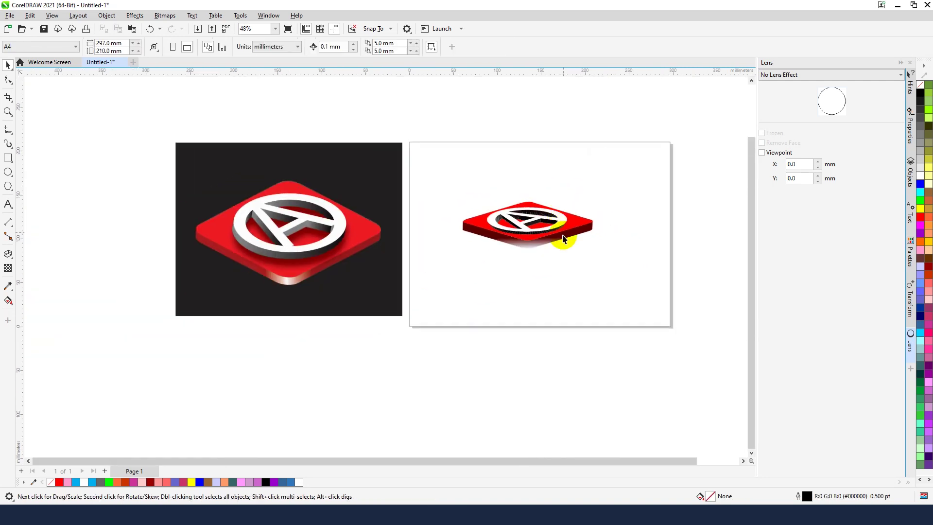
scroll(567, 234, up, 4)
scroll(554, 226, up, 2)
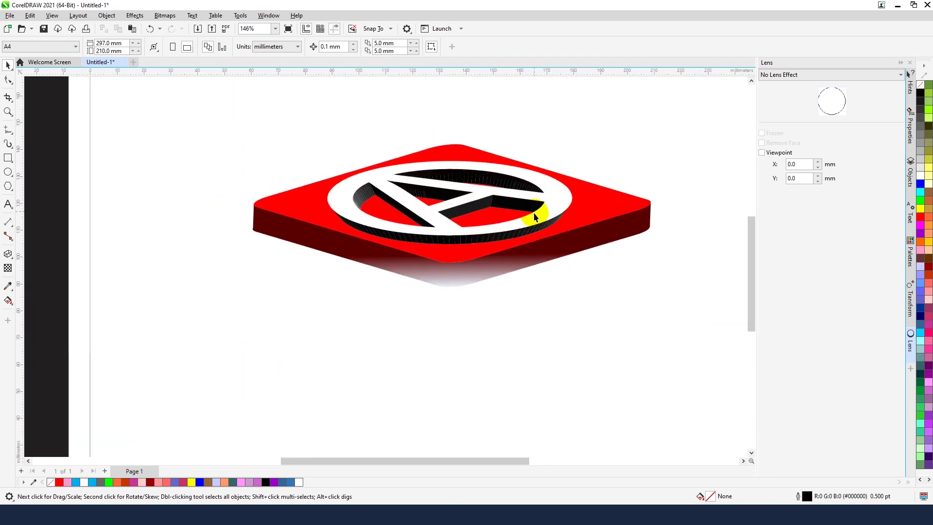
click(561, 185)
scroll(562, 203, down, 1)
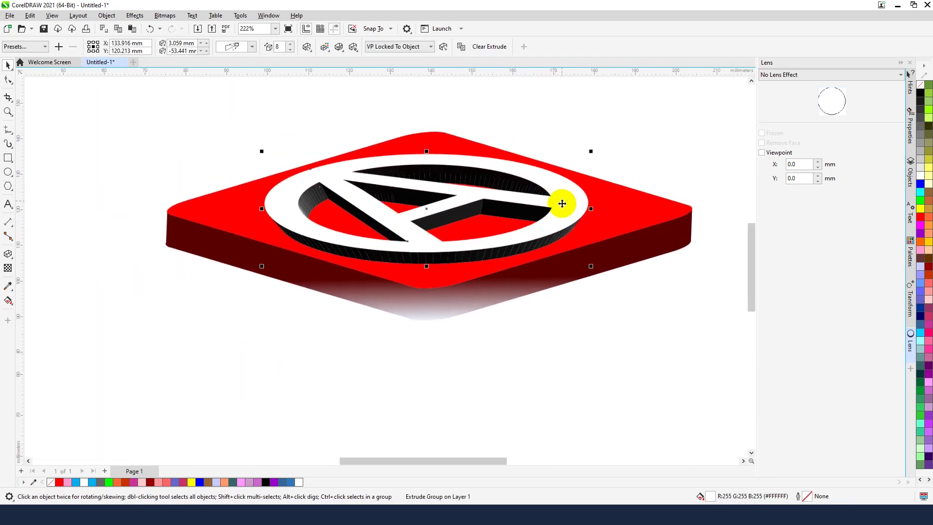
click(105, 19)
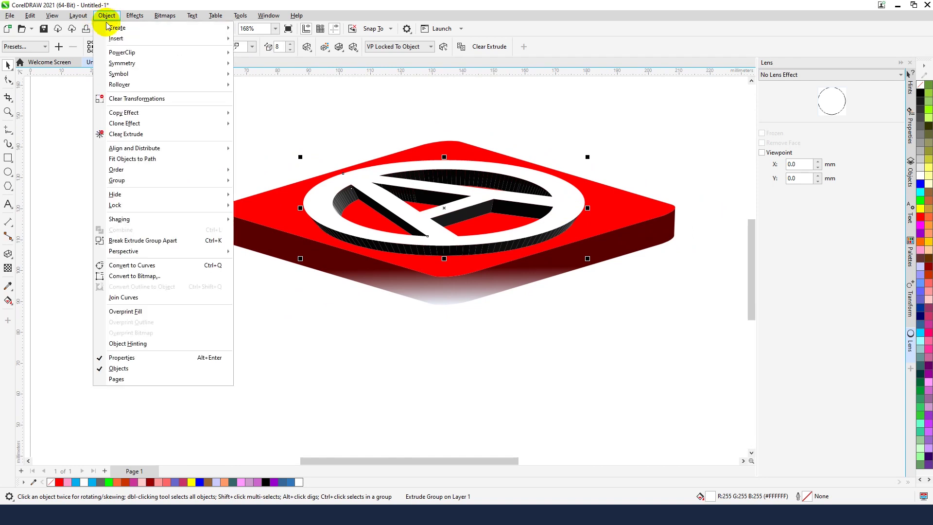
click(148, 245)
Select the resulting 144-object logo group, about 91.15 by 30.92 mm.
click(327, 354)
scroll(348, 223, up, 2)
scroll(295, 173, up, 2)
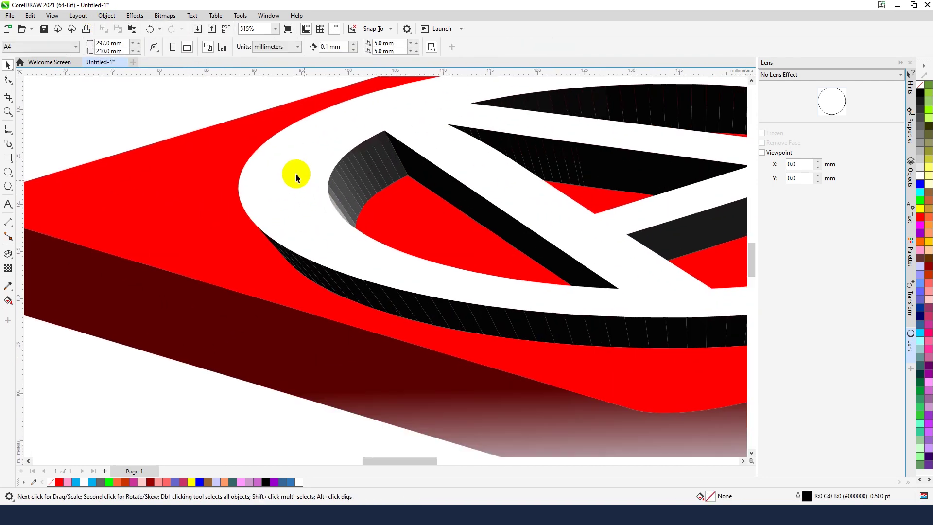
click(295, 173)
scroll(295, 173, down, 2)
scroll(377, 192, down, 2)
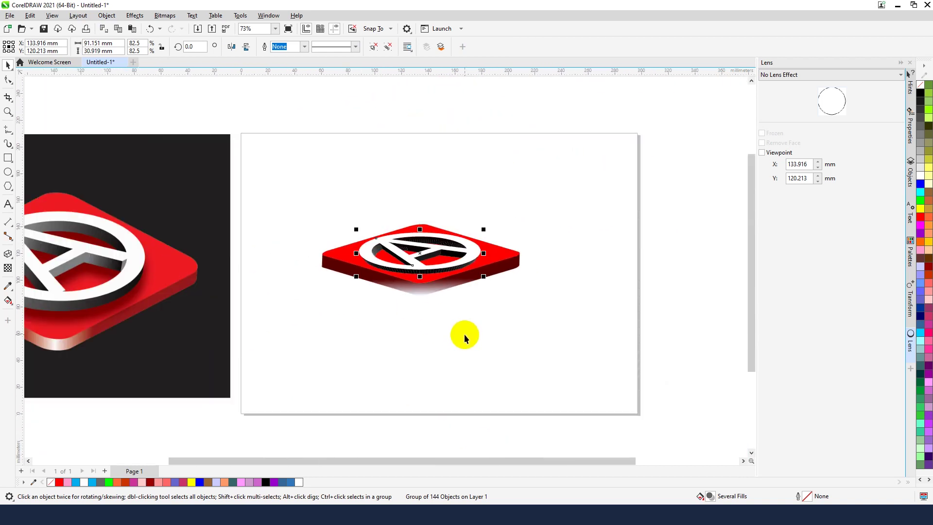
scroll(469, 326, down, 1)
click(472, 325)
scroll(170, 241, up, 4)
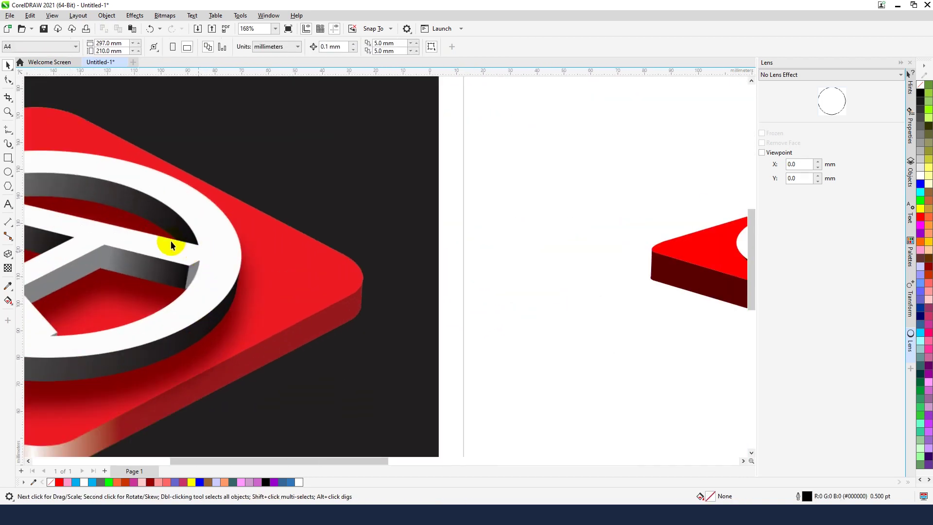
scroll(486, 206, up, 2)
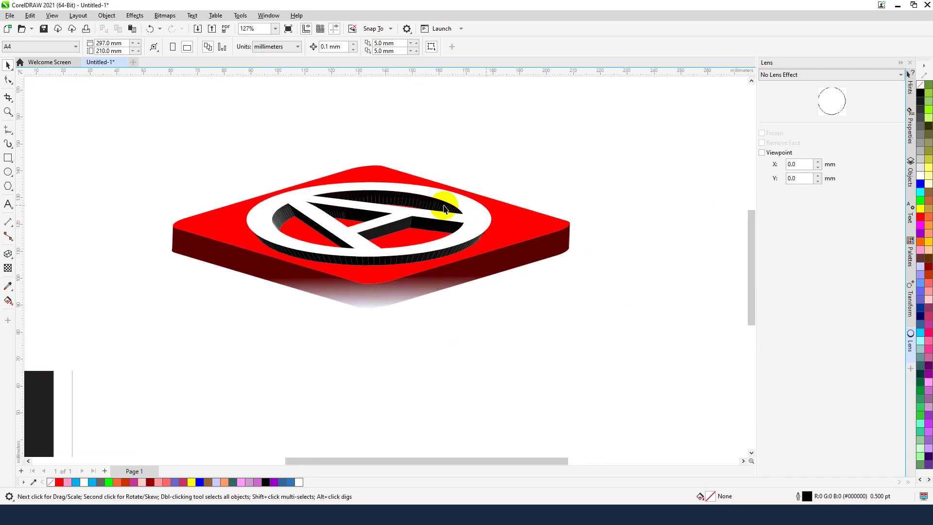
scroll(408, 202, up, 2)
scroll(369, 201, up, 5)
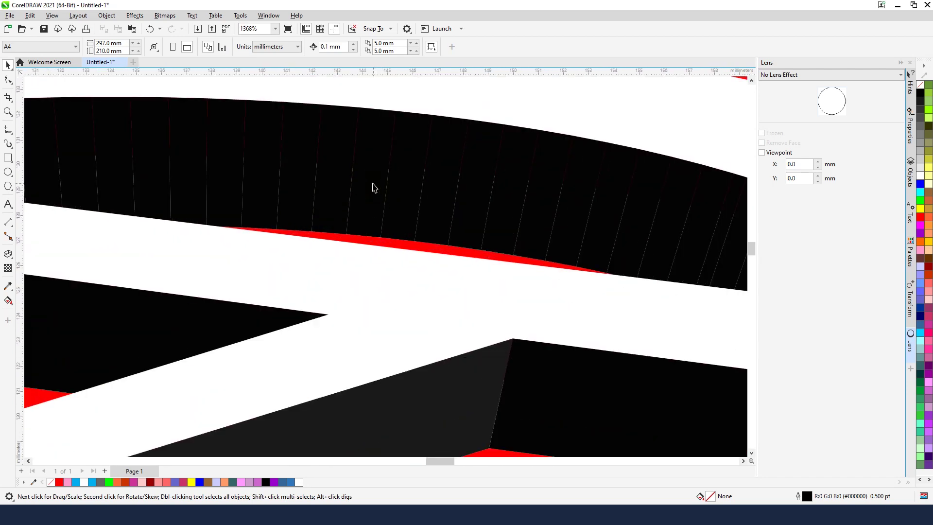
click(373, 184)
Try a red fill on the logo group, then undo it.
scroll(408, 194, down, 3)
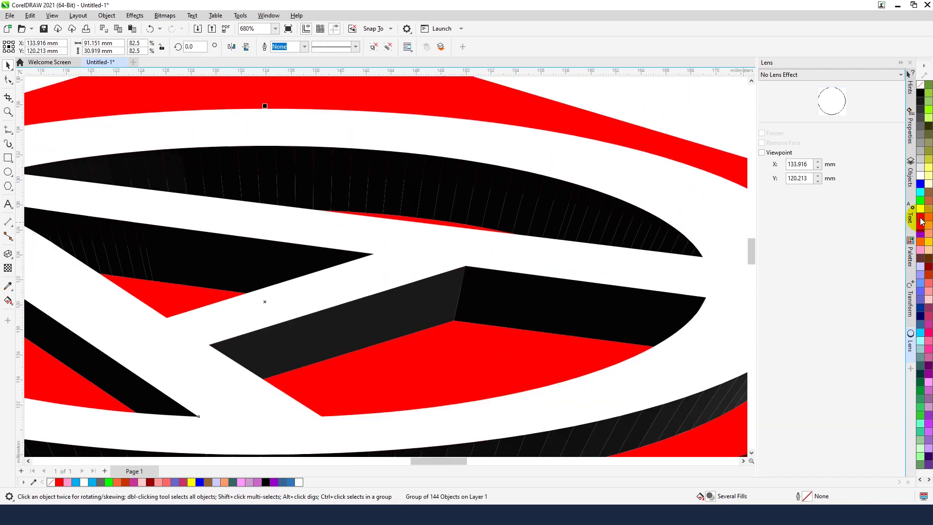
click(922, 222)
key(ctrl+z)
scroll(594, 167, down, 2)
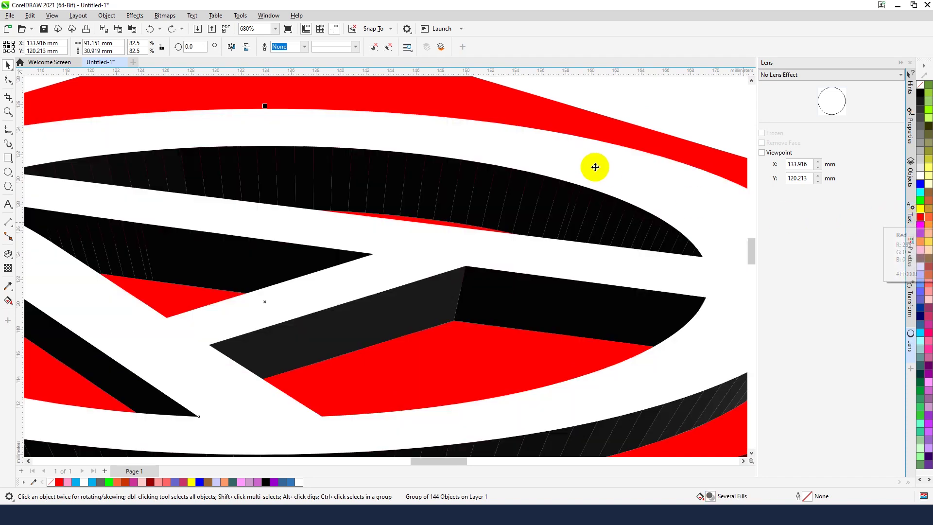
scroll(632, 116, down, 1)
click(633, 117)
Ungroup every piece of the circled-A logo group.
click(541, 166)
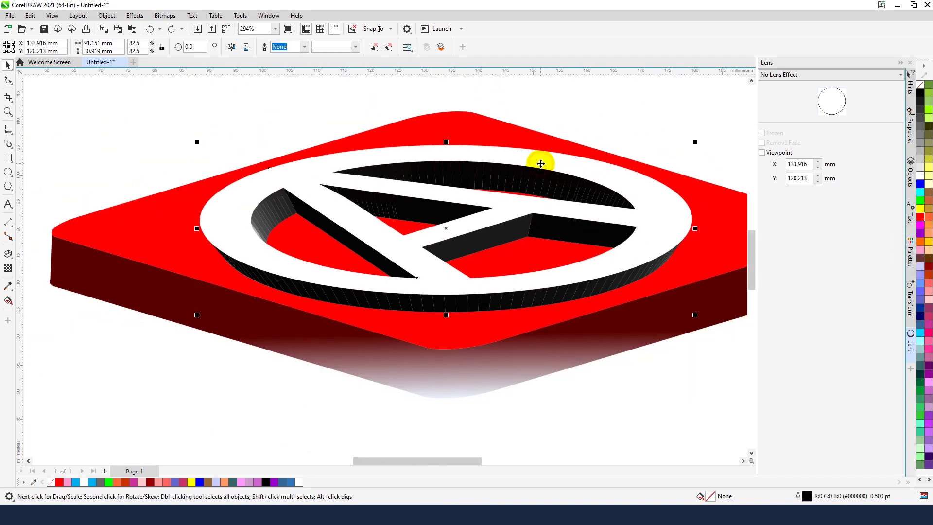
right_click(541, 167)
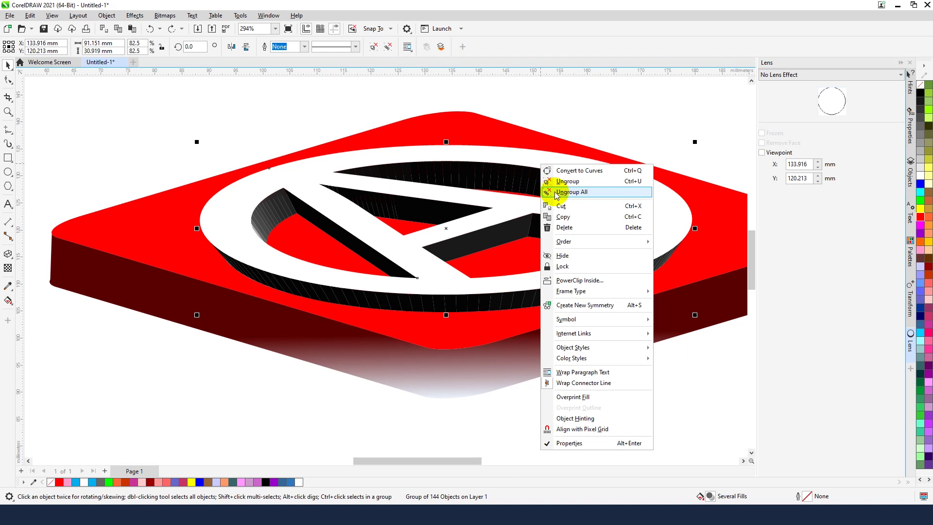
click(581, 192)
click(614, 105)
Fill the top inner side face and several dark side pieces of the A bright green.
scroll(634, 199, up, 2)
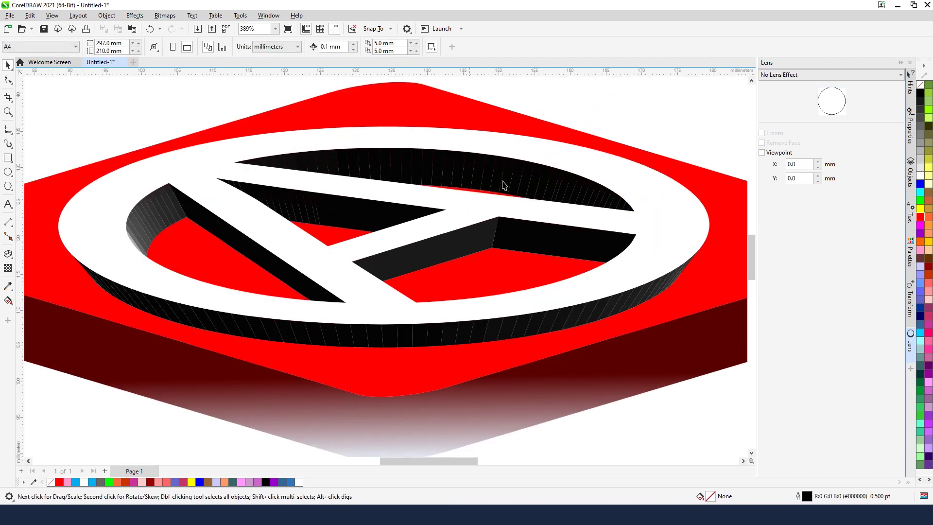
scroll(505, 181, up, 1)
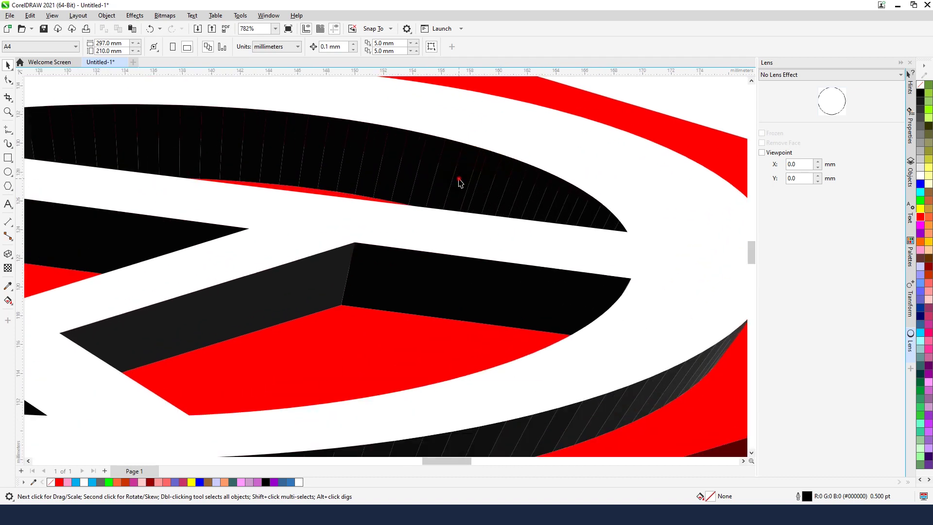
click(459, 182)
click(920, 206)
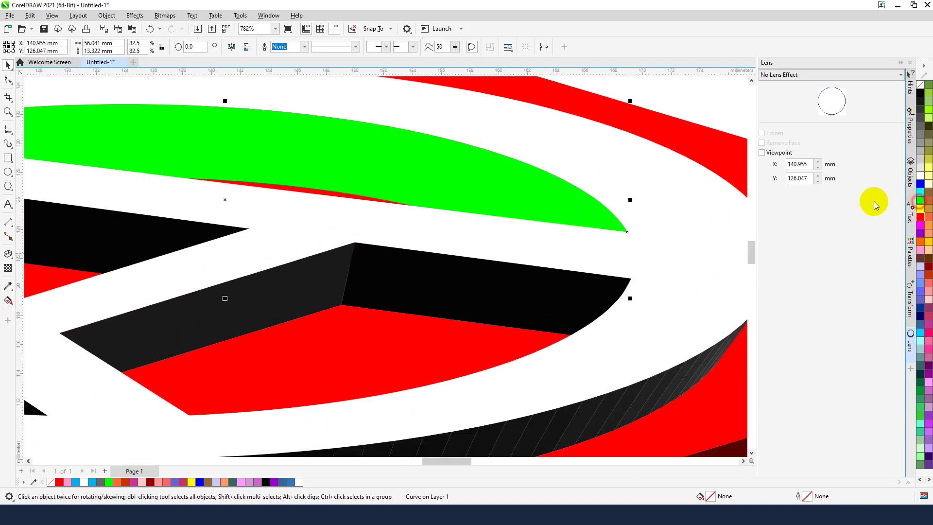
scroll(575, 194, down, 5)
scroll(503, 239, up, 4)
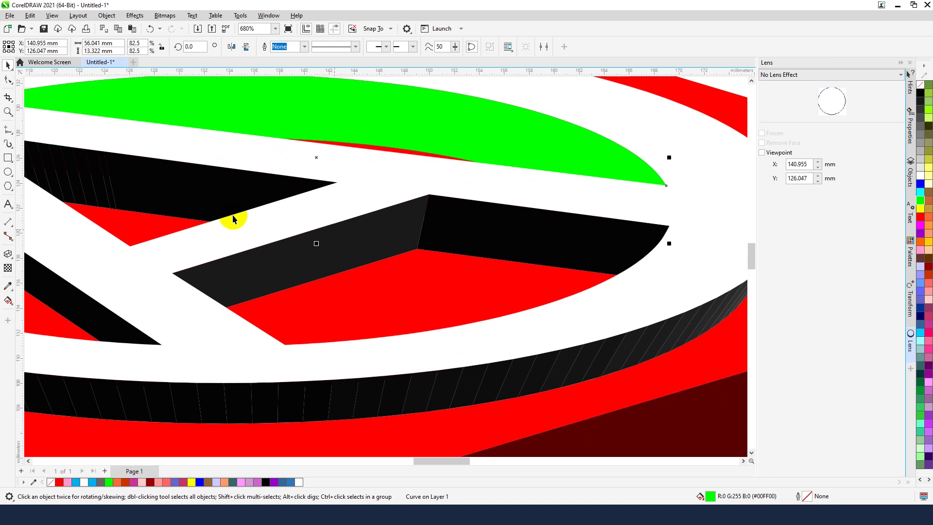
click(184, 189)
click(920, 192)
scroll(664, 198, down, 4)
scroll(316, 171, up, 4)
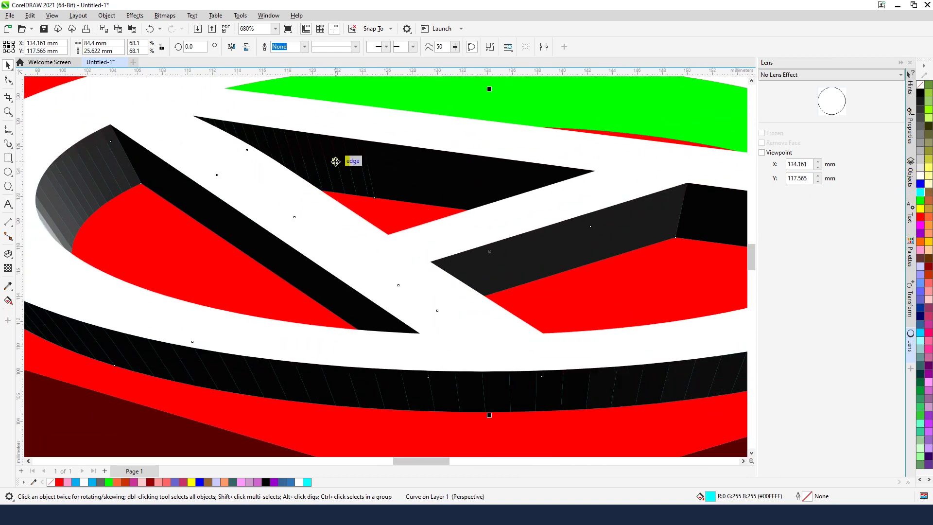
scroll(335, 162, up, 4)
click(334, 162)
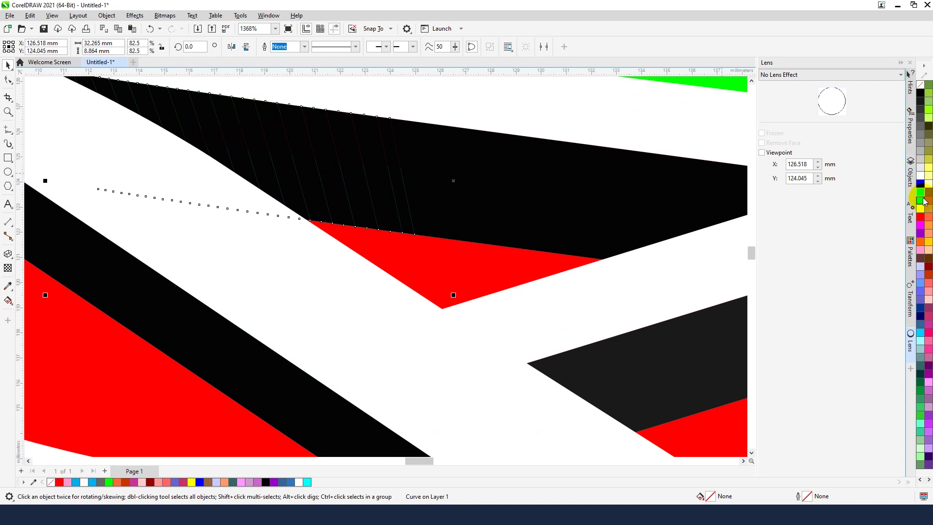
click(922, 200)
scroll(306, 246, down, 3)
click(306, 246)
scroll(308, 184, up, 3)
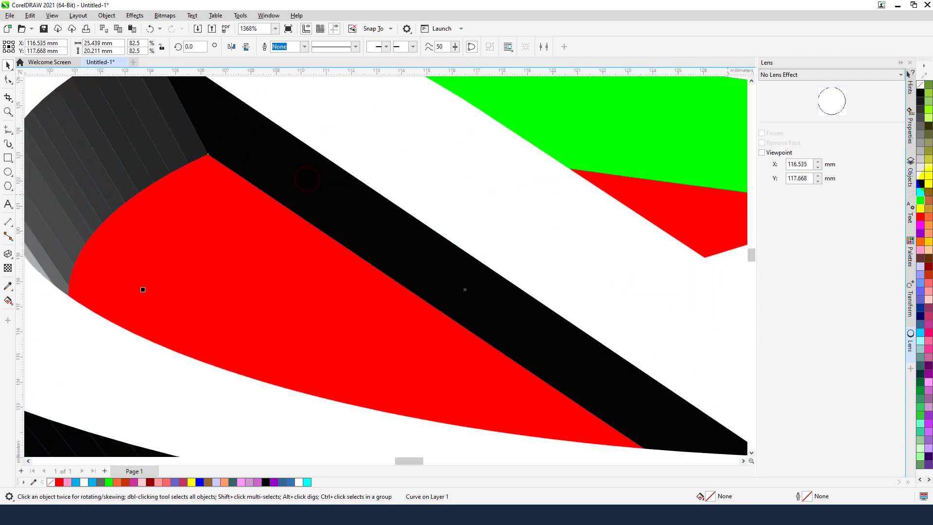
click(919, 200)
scroll(194, 184, up, 5)
click(204, 184)
click(920, 200)
scroll(379, 204, down, 3)
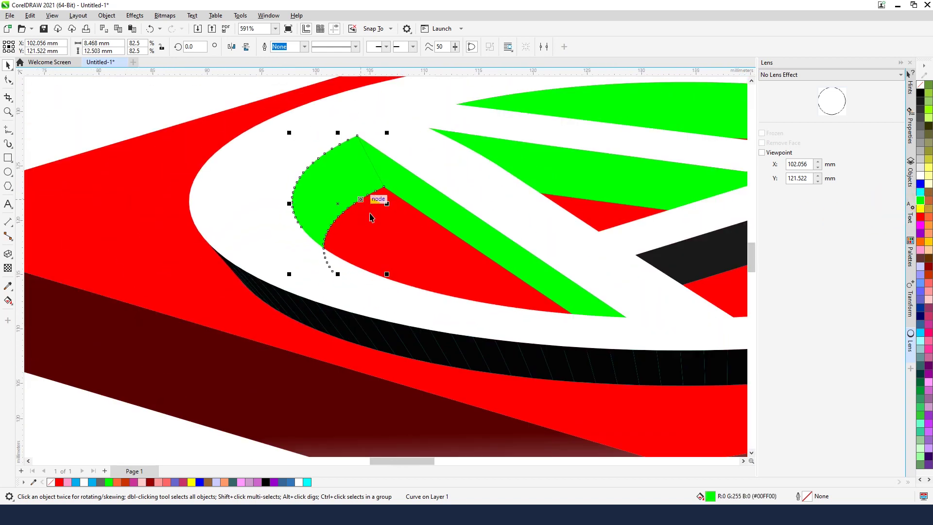
scroll(435, 352, up, 2)
scroll(435, 352, down, 1)
scroll(423, 191, down, 1)
scroll(433, 249, down, 1)
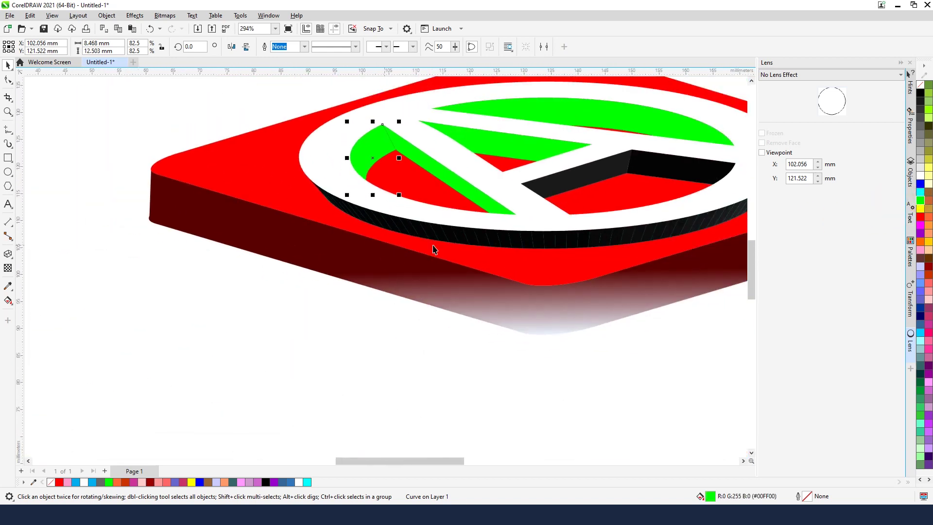
scroll(515, 237, up, 2)
scroll(516, 237, up, 3)
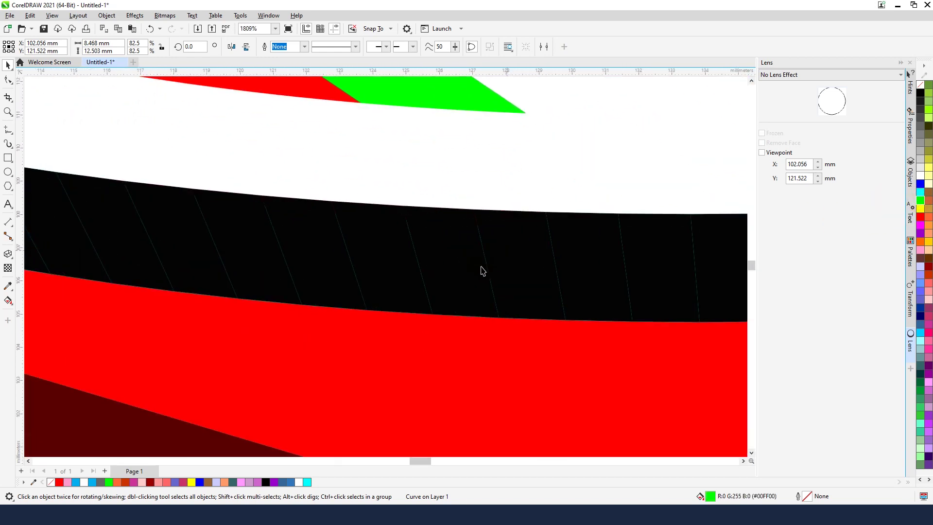
Turn the ring's lower side band, the crossbar face and the last black face green.
click(447, 257)
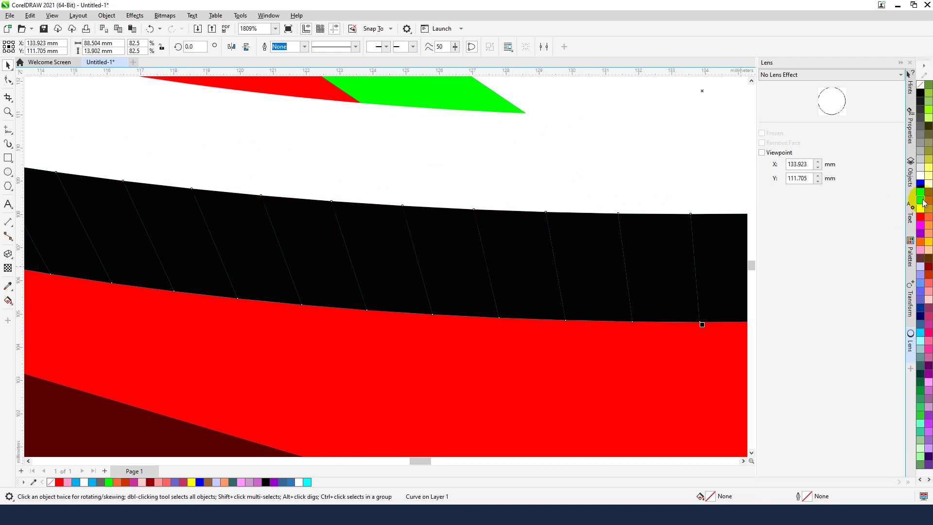
click(922, 201)
scroll(406, 263, down, 3)
click(645, 354)
scroll(538, 219, up, 3)
click(401, 286)
click(921, 199)
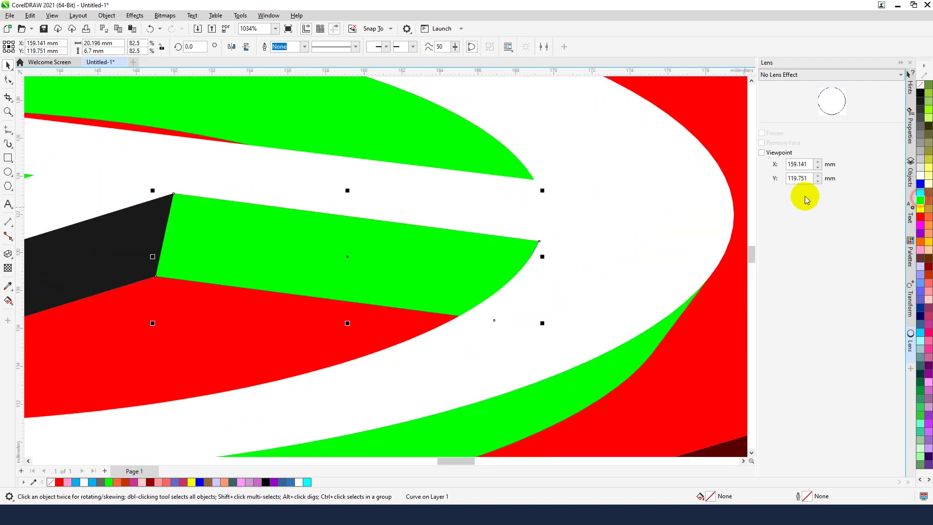
scroll(246, 233, up, 2)
scroll(350, 258, down, 1)
click(258, 277)
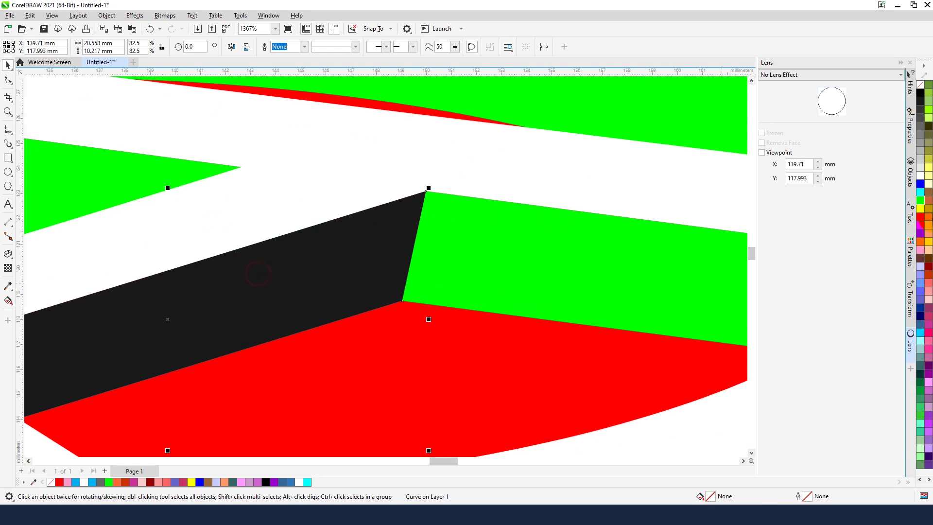
click(920, 201)
scroll(590, 211, down, 2)
scroll(649, 342, down, 1)
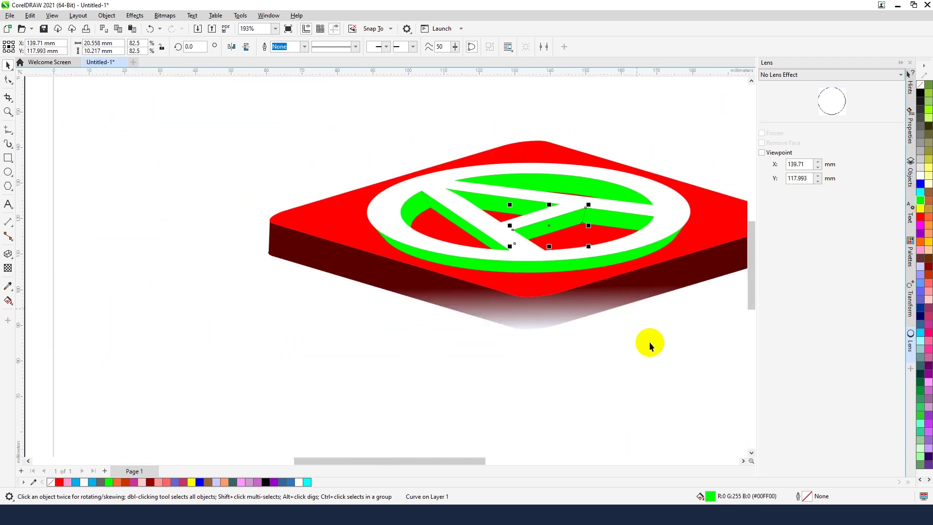
scroll(525, 284, down, 1)
scroll(564, 272, down, 1)
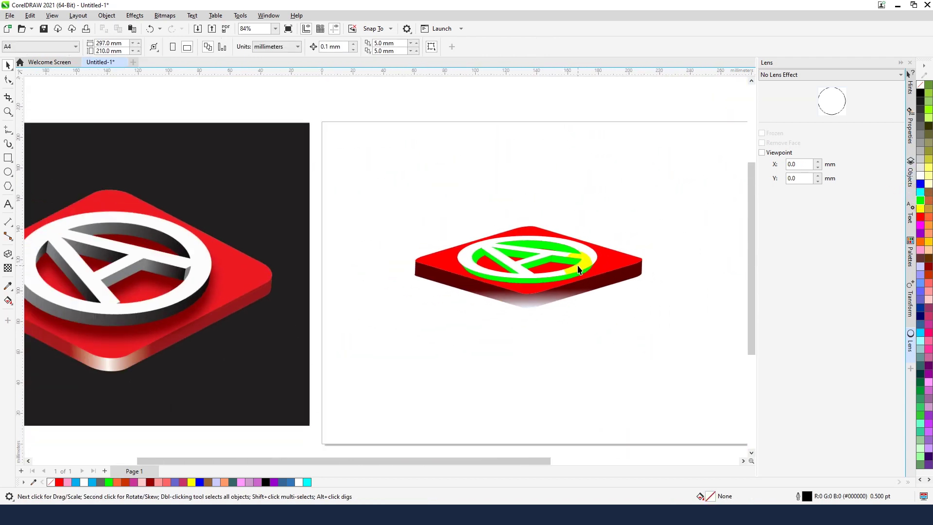
scroll(499, 246, up, 2)
scroll(450, 244, up, 1)
click(450, 245)
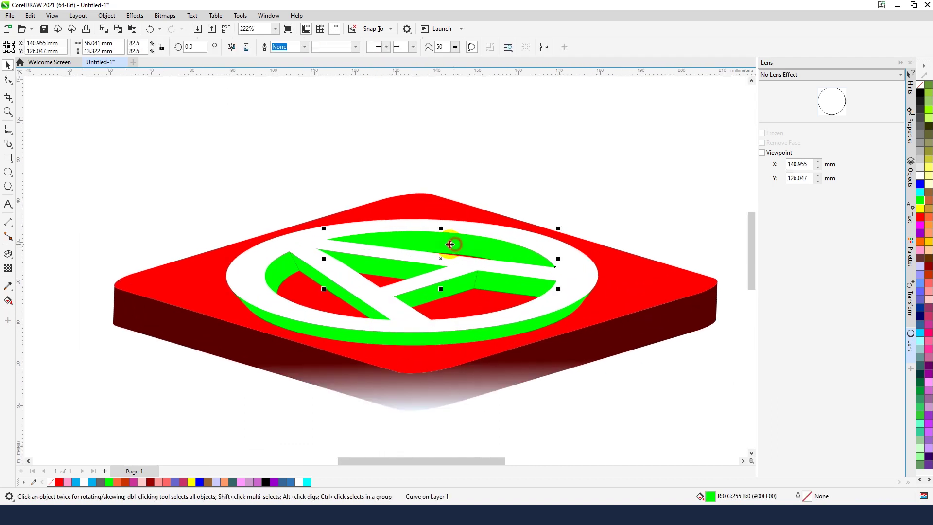
Apply an interactive fountain fill across the top face, starting from black.
click(9, 303)
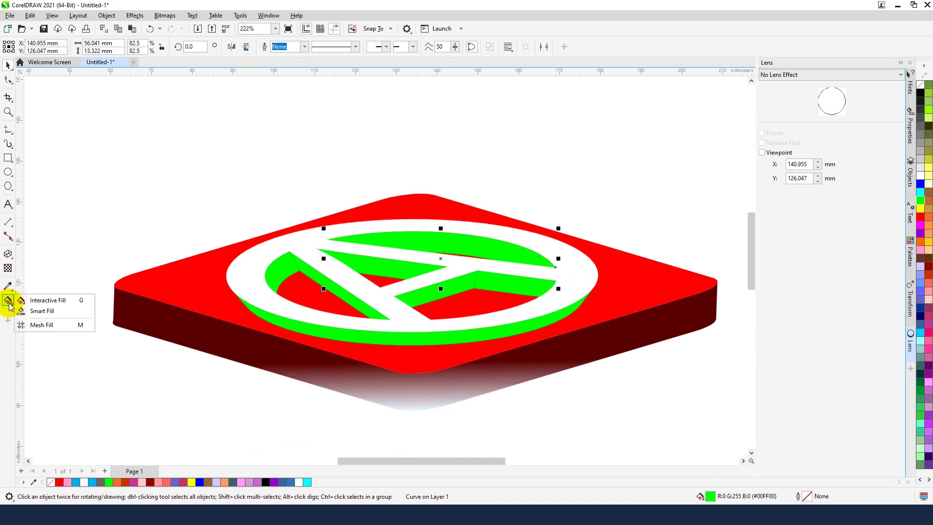
click(44, 300)
drag(342, 236, 568, 260)
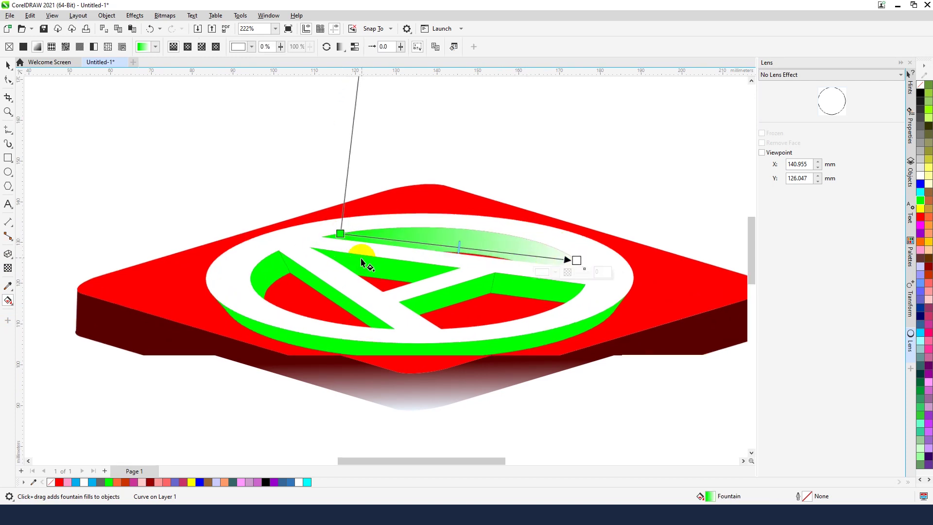
scroll(361, 262, up, 1)
click(333, 225)
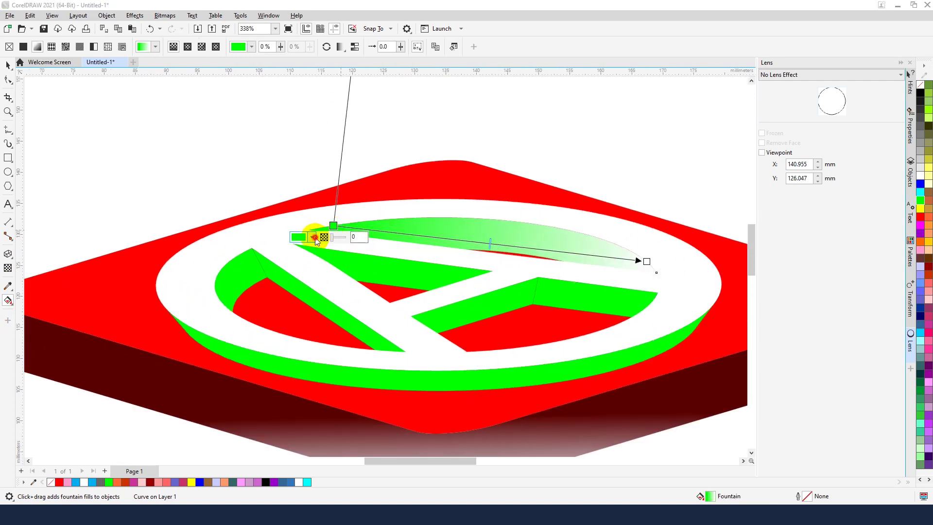
click(314, 238)
click(305, 287)
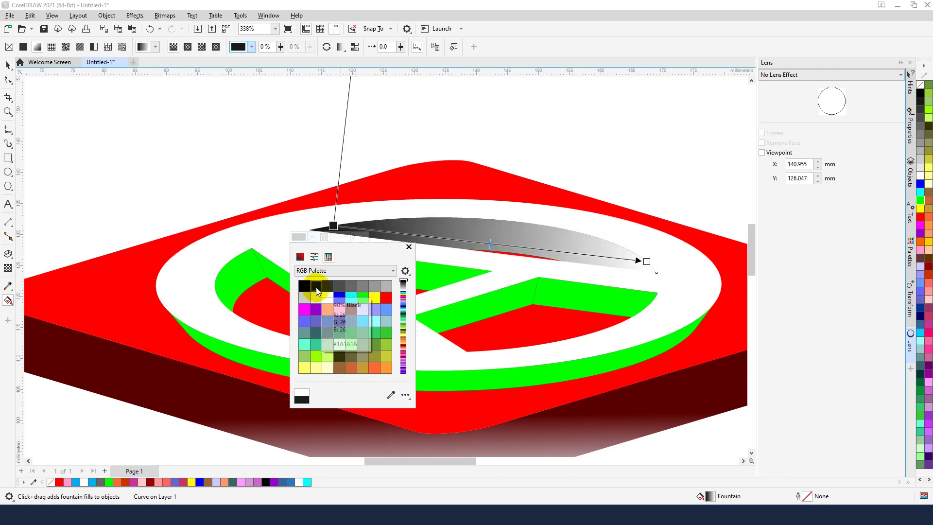
Make the gradient run dark to grey across the top arc, then select the green triangle.
click(646, 263)
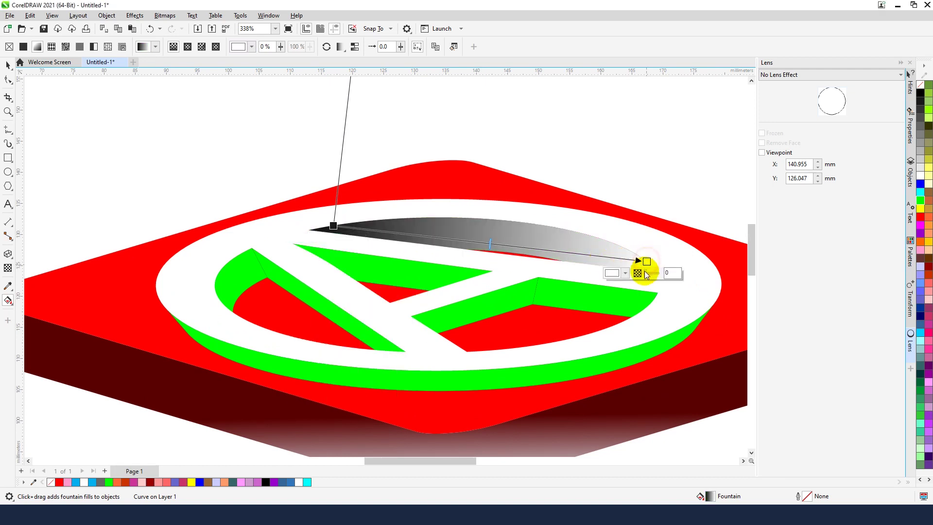
click(625, 273)
click(628, 292)
drag(614, 316, 619, 345)
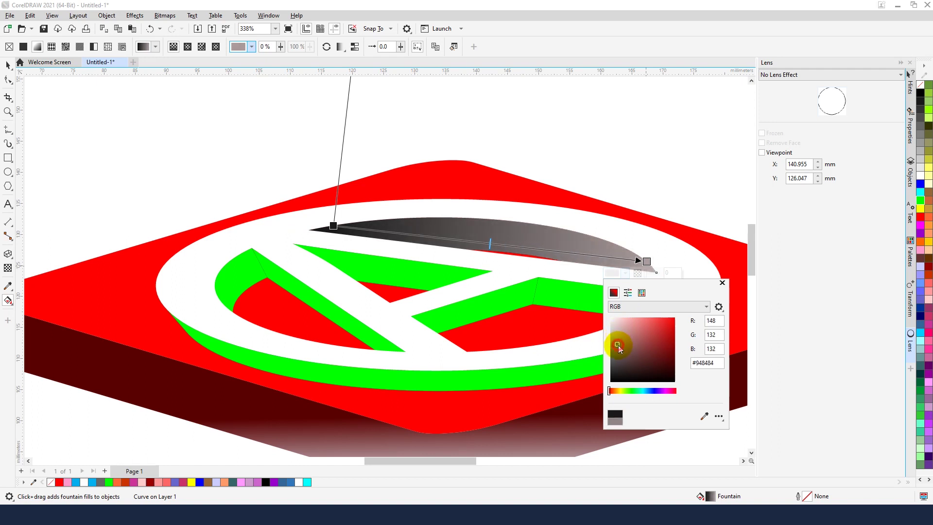
drag(141, 104, 411, 150)
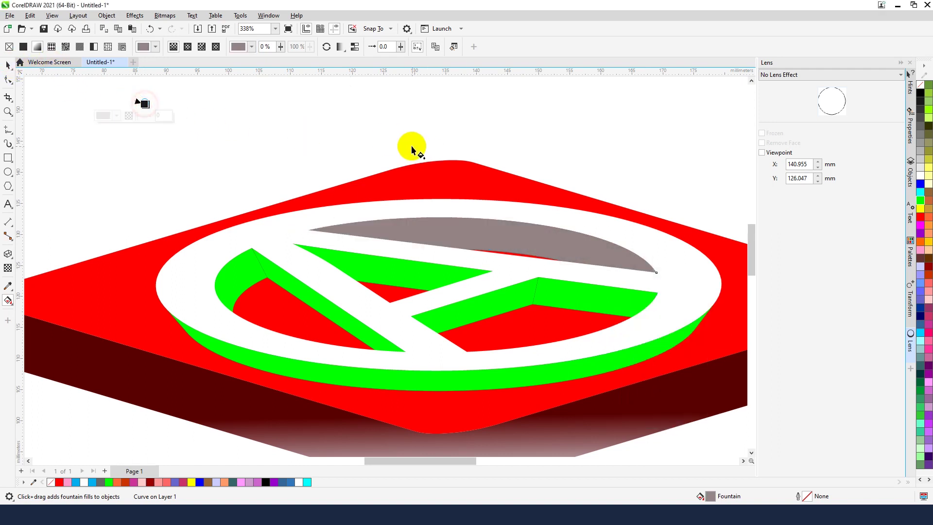
click(476, 228)
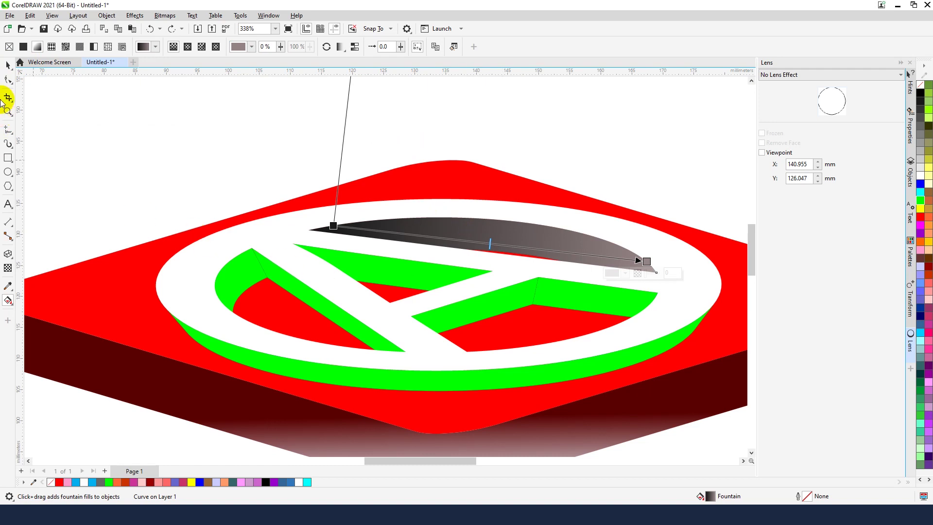
click(7, 70)
click(396, 281)
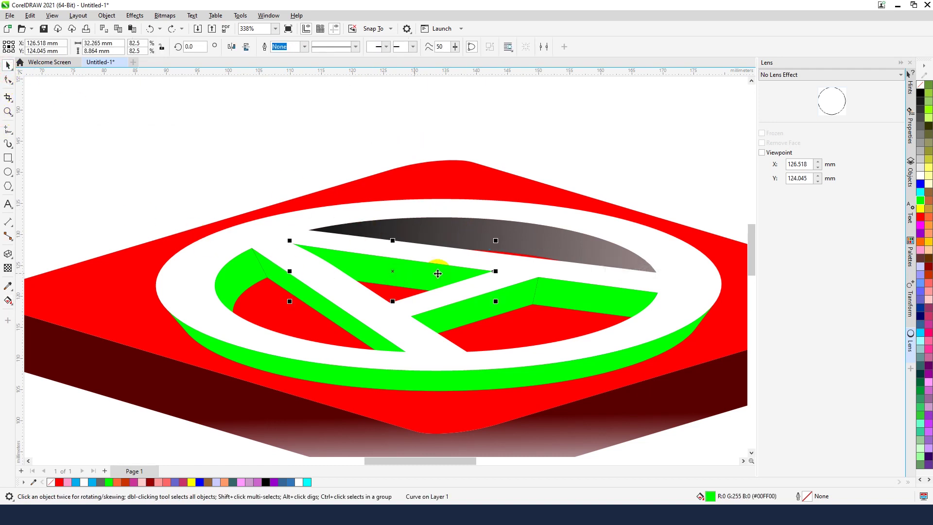
click(9, 292)
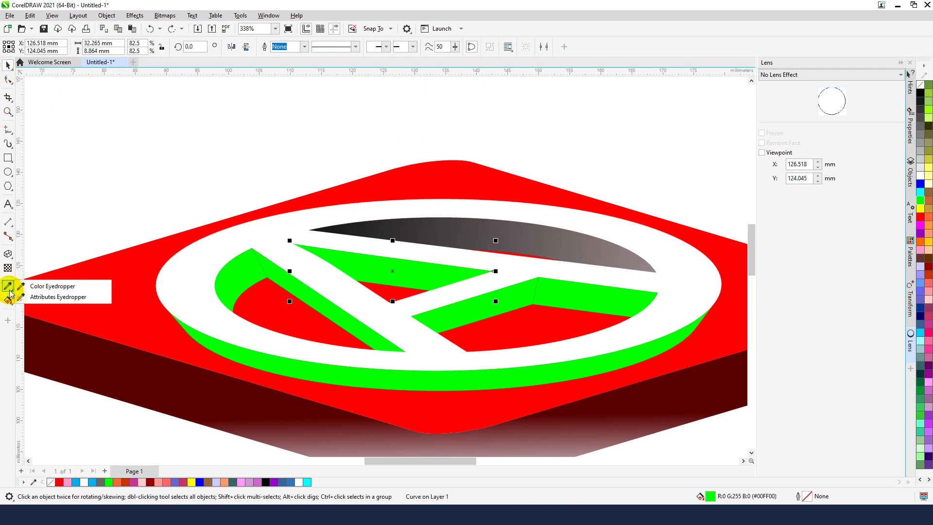
Copy the top arc's grey gradient onto the triangle, bars, ring band and remaining green arc.
click(64, 298)
click(503, 232)
click(429, 274)
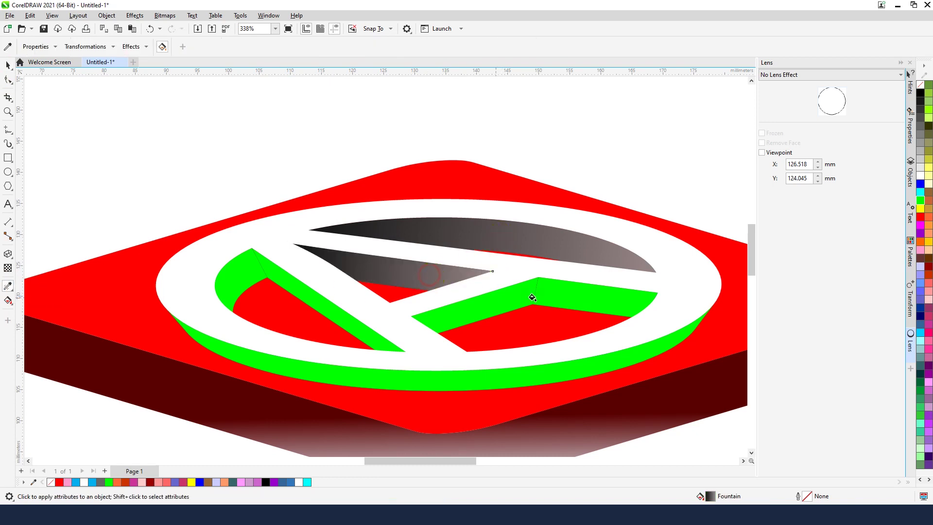
click(564, 296)
click(495, 301)
click(532, 375)
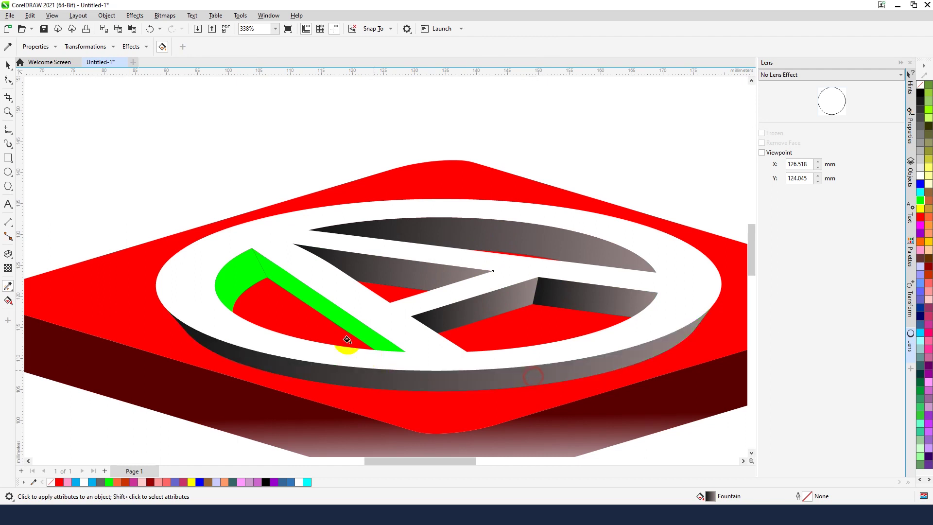
click(317, 302)
click(248, 295)
scroll(407, 275, down, 2)
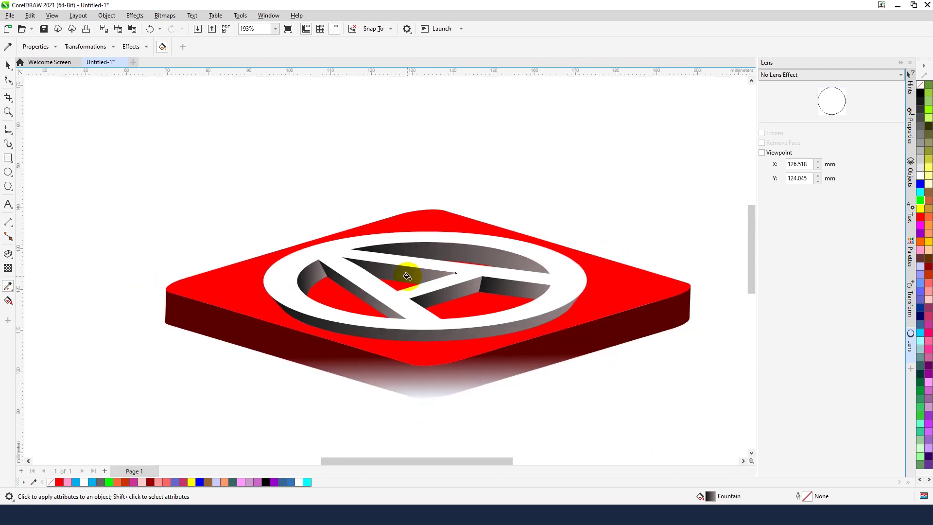
Return to the Pick tool and select the white ring of the circled A.
click(8, 64)
scroll(484, 177, down, 5)
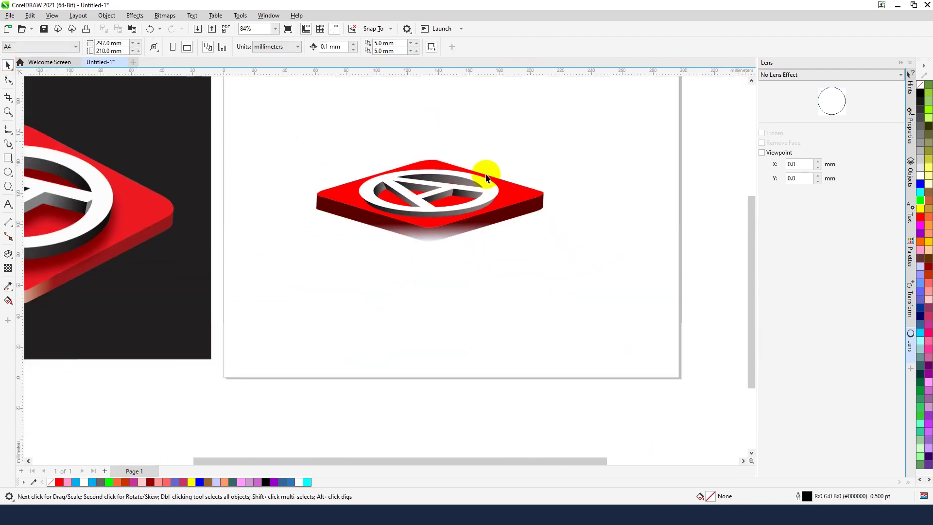
scroll(503, 252, down, 1)
scroll(425, 187, down, 1)
scroll(529, 244, up, 4)
scroll(423, 239, down, 1)
scroll(431, 236, up, 1)
scroll(246, 239, down, 1)
scroll(197, 251, up, 2)
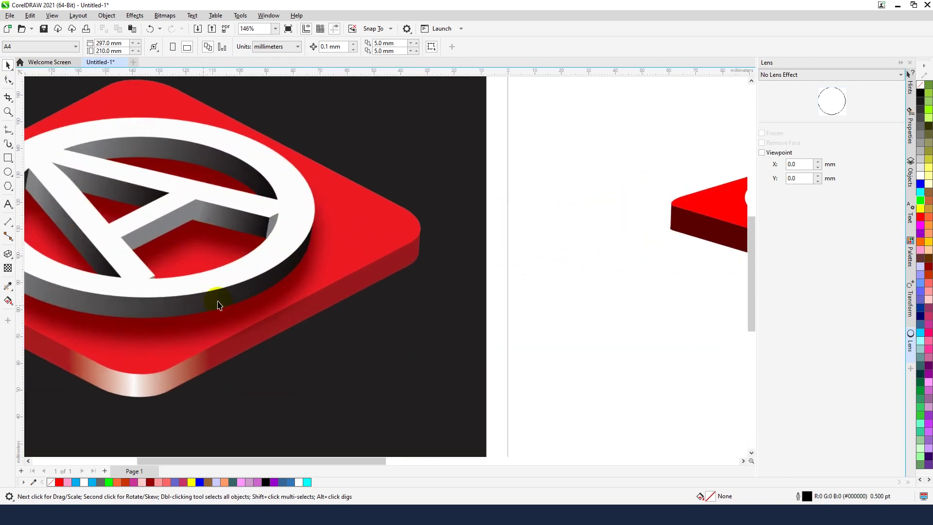
scroll(233, 304, up, 1)
scroll(328, 265, down, 1)
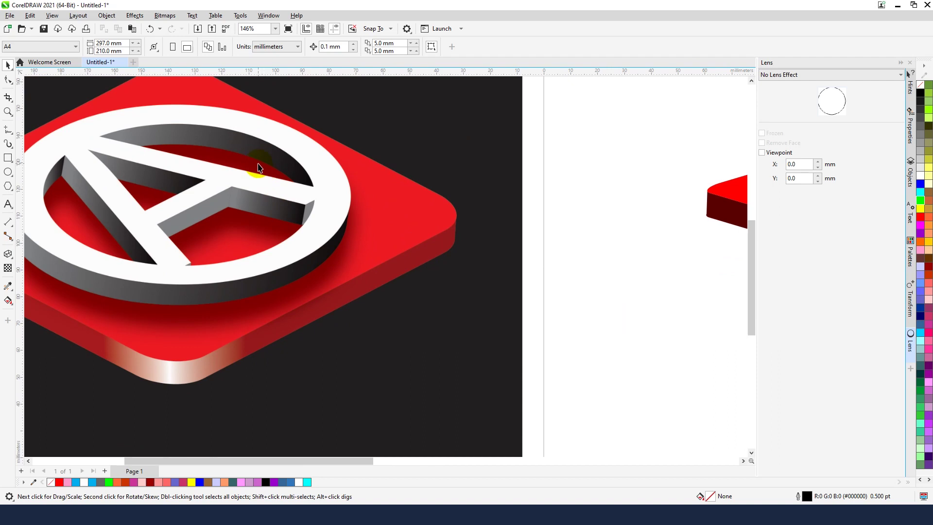
scroll(240, 167, down, 1)
scroll(207, 164, down, 1)
scroll(417, 174, up, 2)
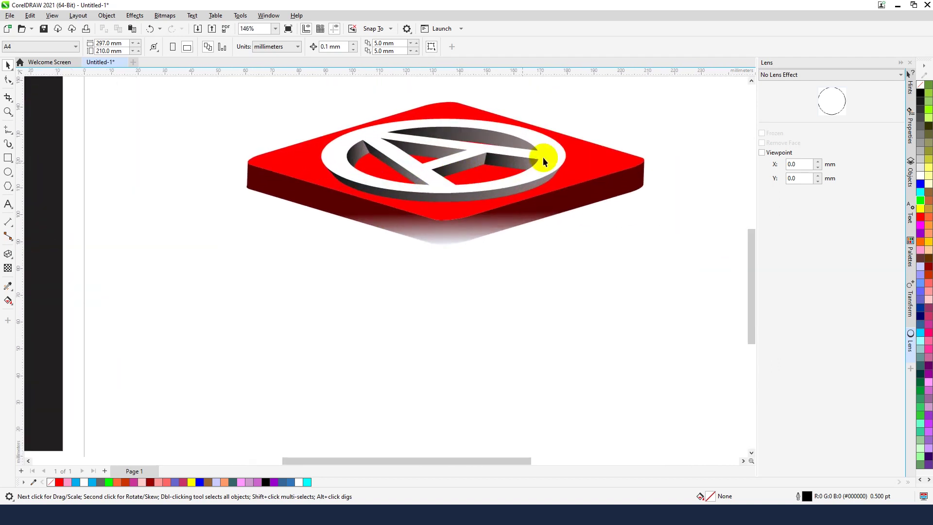
click(552, 157)
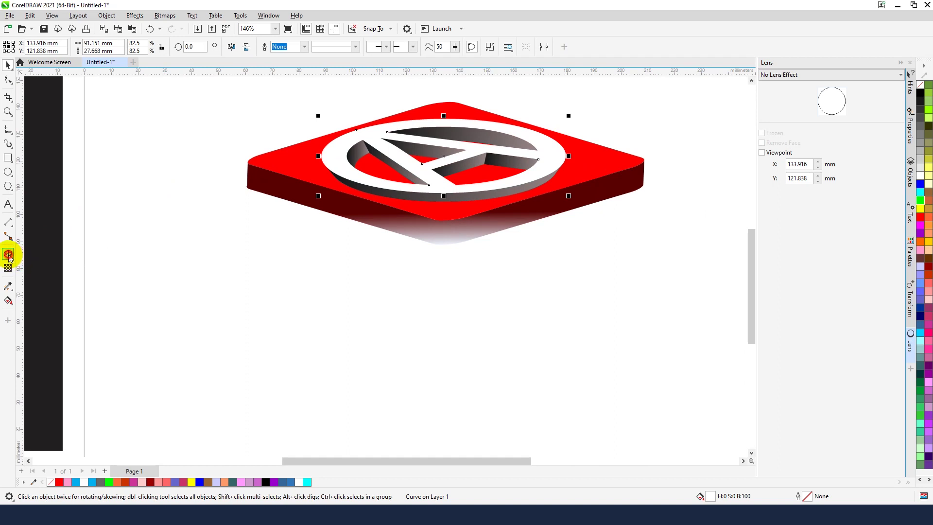
Cast a soft drop shadow from the white ring, pulling its end point lower and right.
click(8, 256)
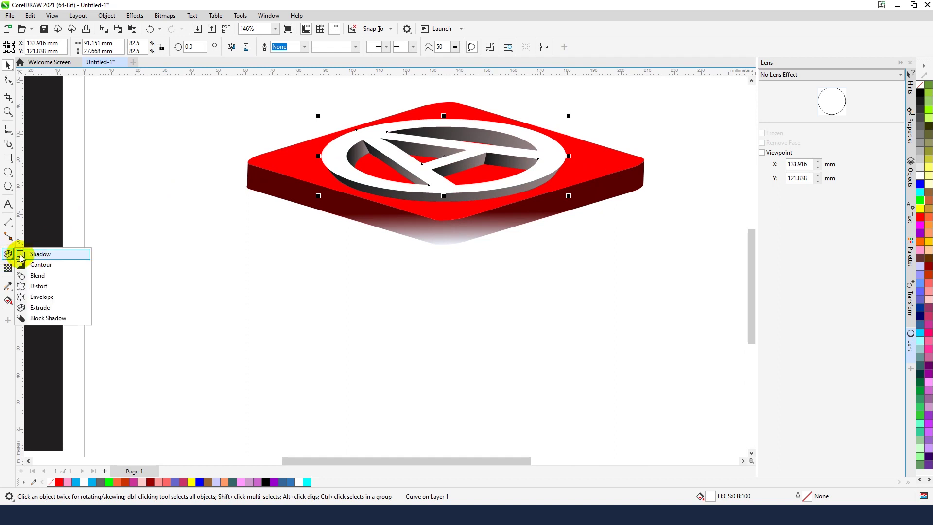
click(49, 257)
mouse_move(374, 131)
mouse_down()
mouse_move(568, 167)
mouse_move(544, 179)
mouse_move(569, 167)
mouse_up()
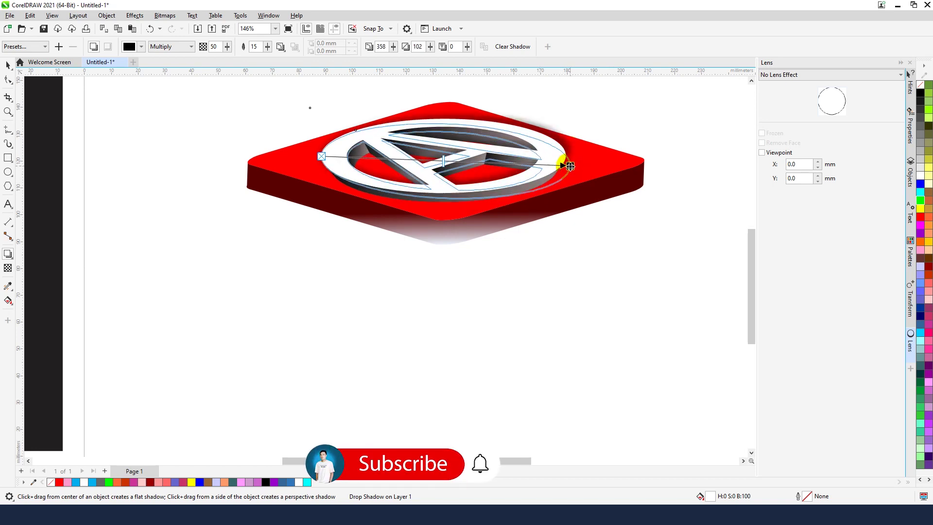
drag(570, 166, 553, 174)
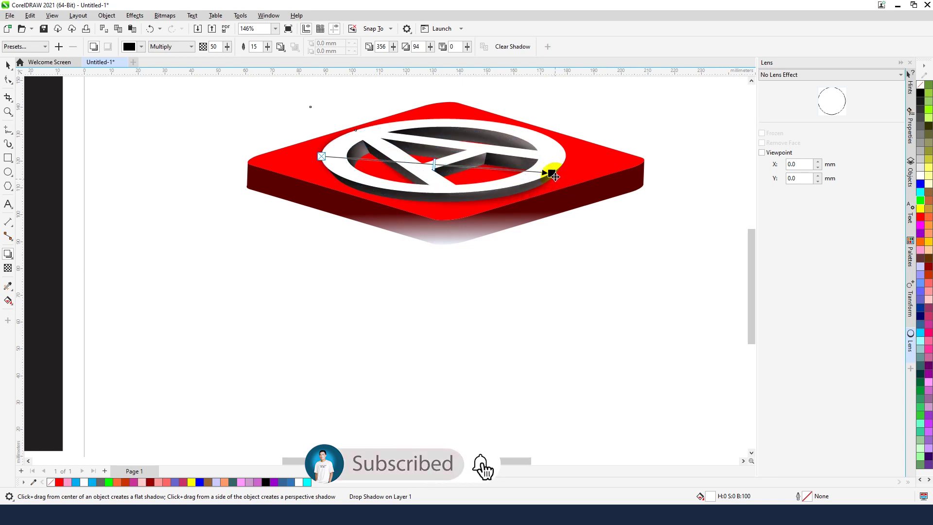
drag(554, 175, 575, 172)
scroll(401, 167, down, 1)
click(8, 65)
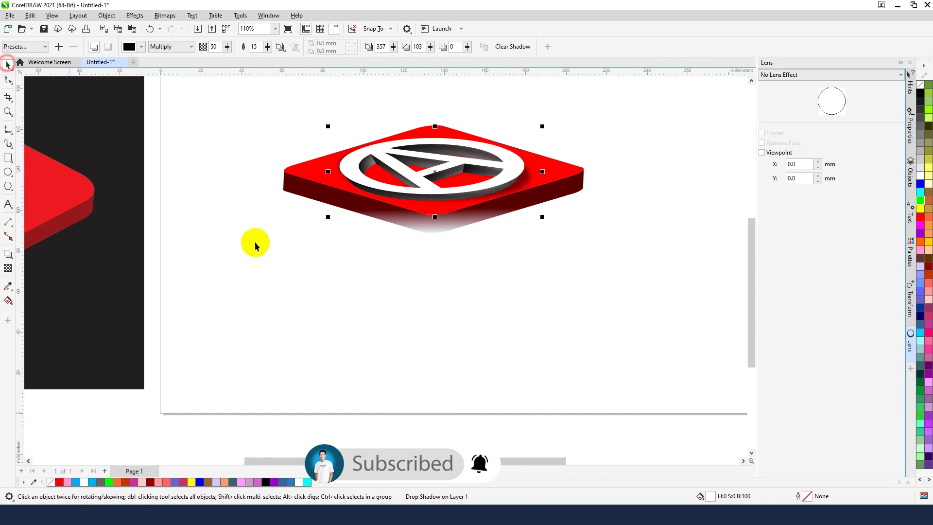
click(293, 254)
scroll(393, 233, down, 2)
scroll(470, 251, down, 1)
scroll(467, 248, up, 3)
scroll(459, 241, down, 3)
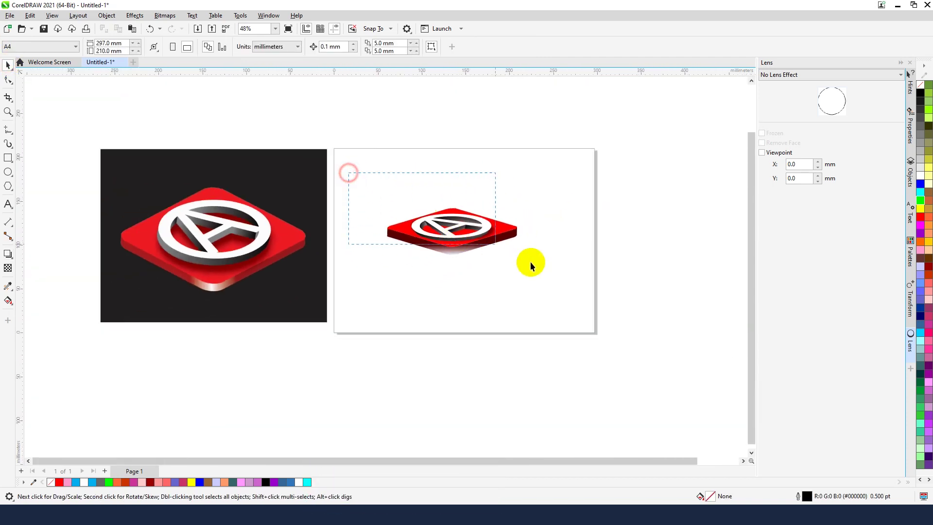
Group the logo objects and shift the group slightly to the right.
drag(537, 287, 566, 299)
scroll(485, 219, up, 2)
right_click(430, 233)
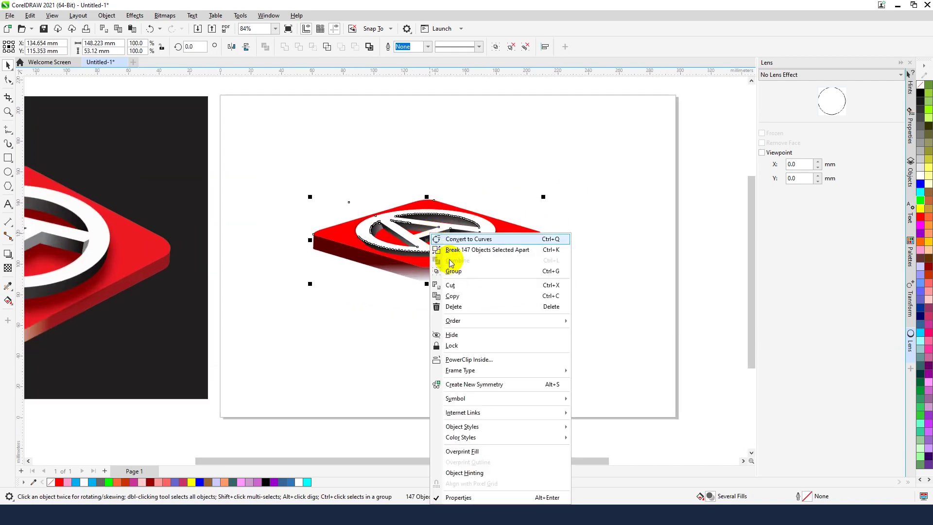
click(458, 277)
click(573, 230)
scroll(437, 204, down, 2)
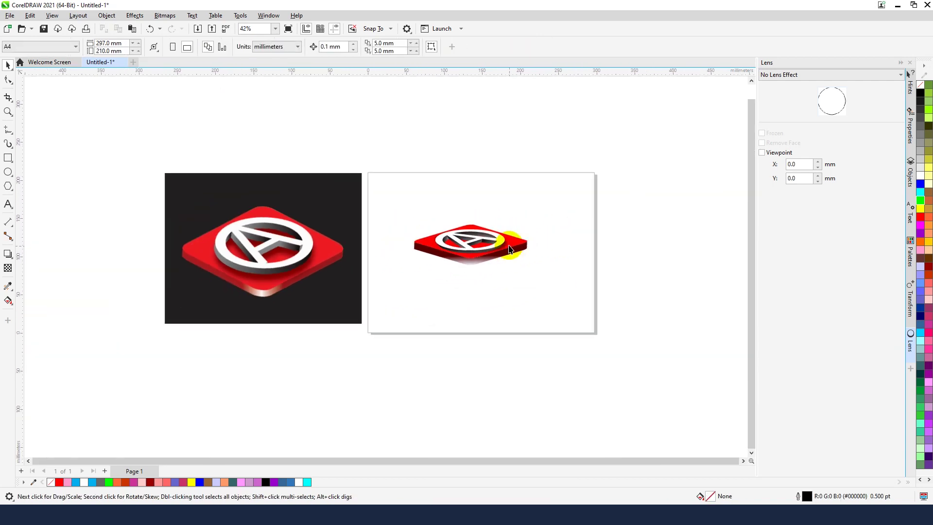
scroll(328, 179, up, 2)
drag(330, 179, 549, 303)
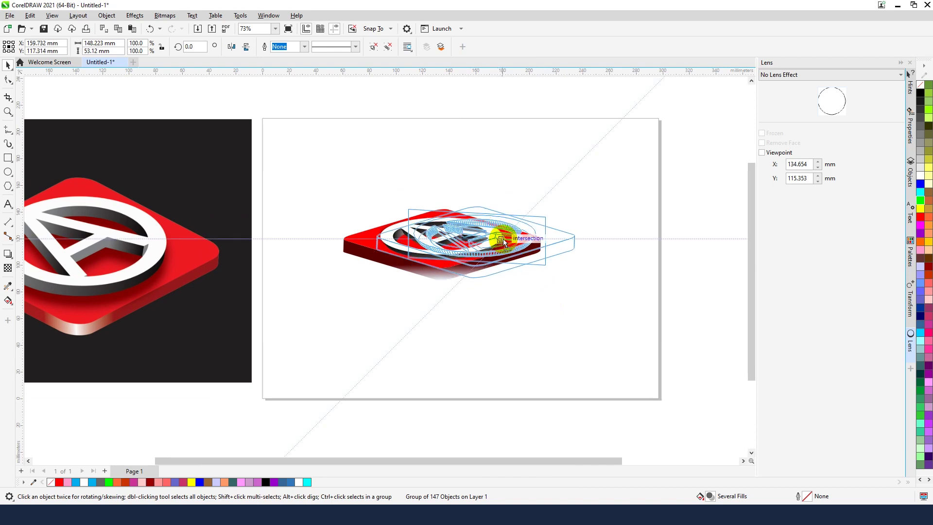
drag(479, 240, 503, 238)
click(498, 170)
scroll(450, 182, down, 1)
scroll(494, 171, down, 2)
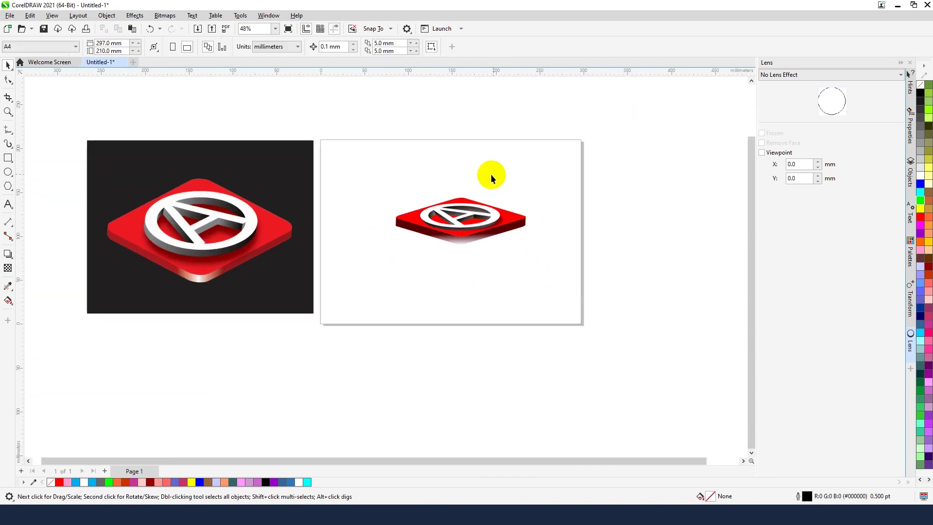
Draw a page-sized dark grey rectangle and send it behind the logo.
click(8, 159)
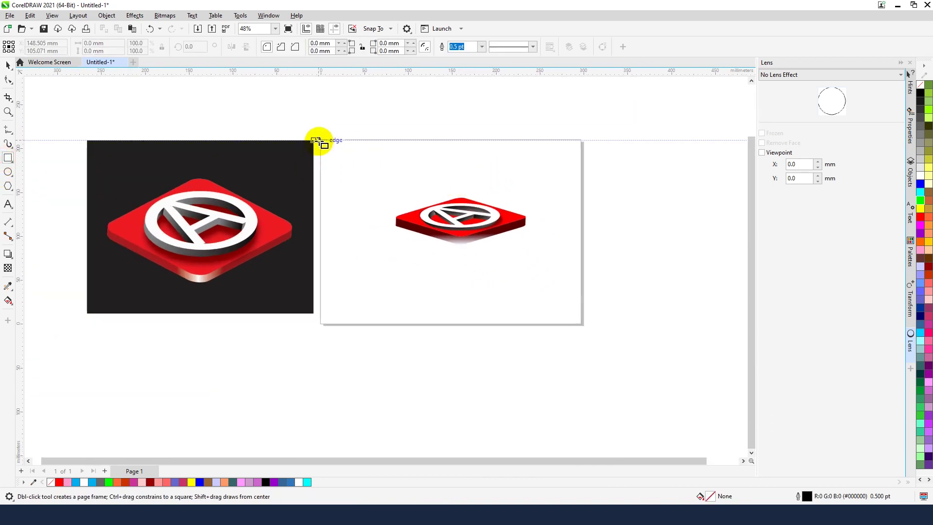
drag(320, 140, 582, 324)
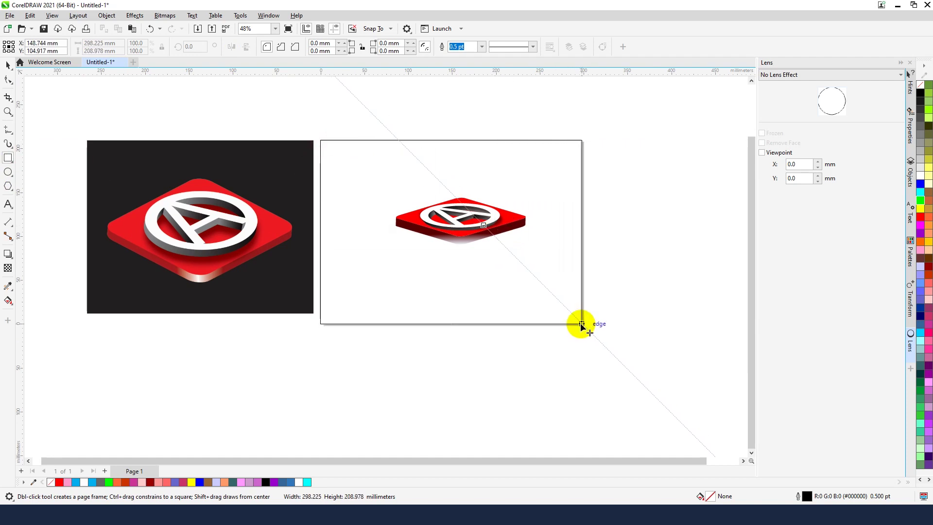
click(920, 101)
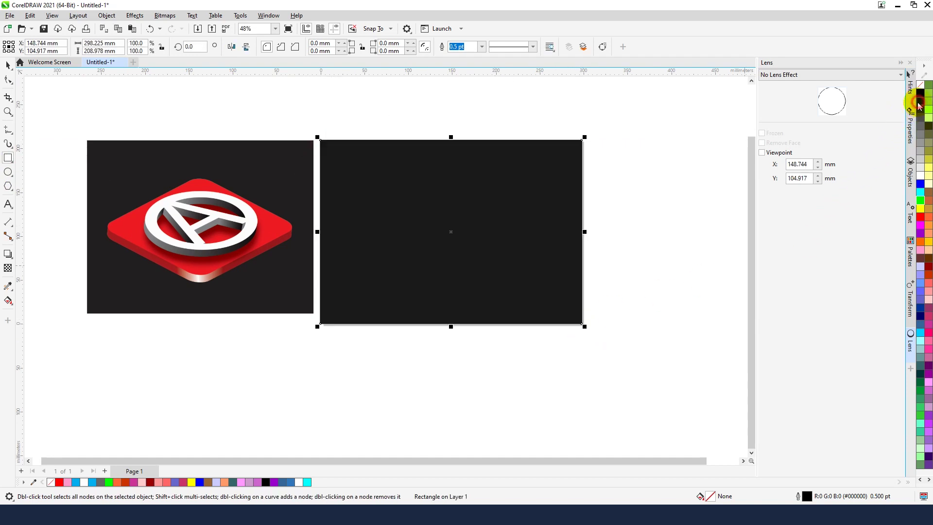
key(shift+Page_Down)
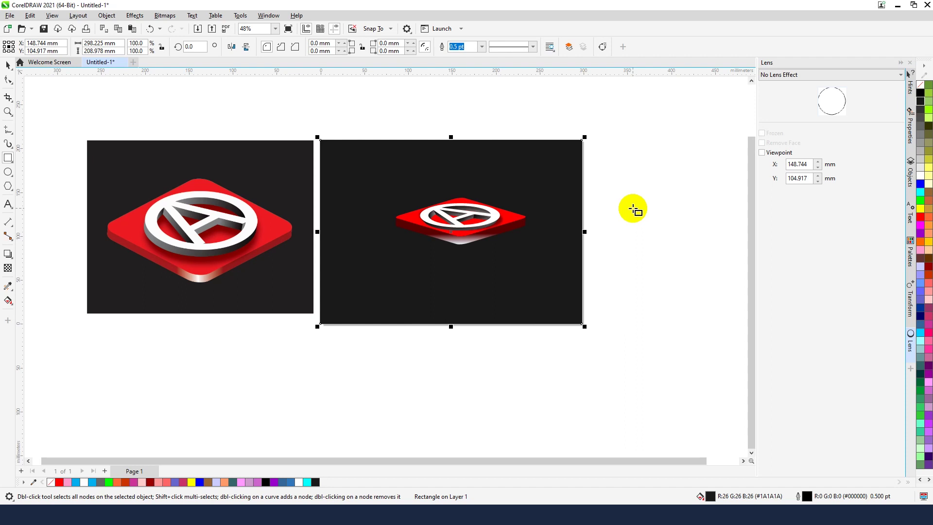
click(635, 326)
scroll(635, 325, up, 1)
scroll(635, 326, down, 1)
scroll(456, 161, up, 1)
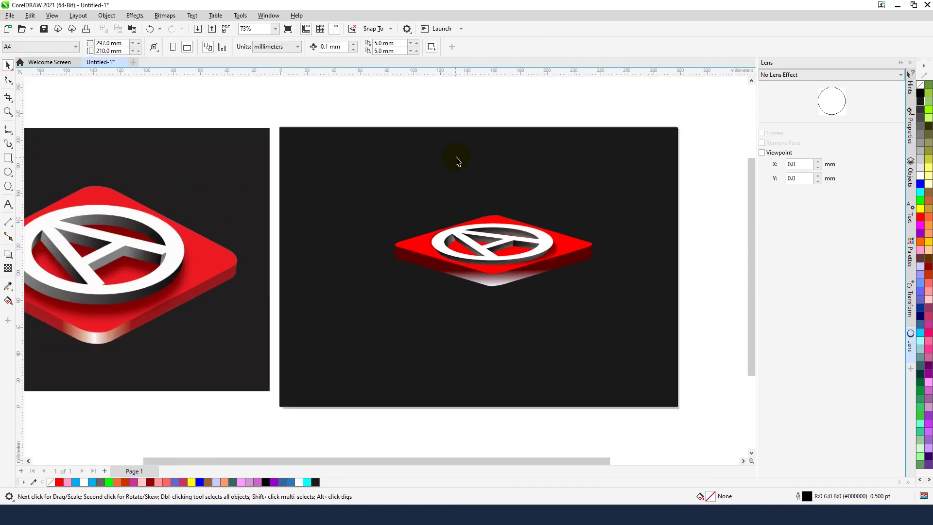
scroll(446, 183, down, 1)
scroll(527, 156, down, 1)
scroll(525, 157, up, 1)
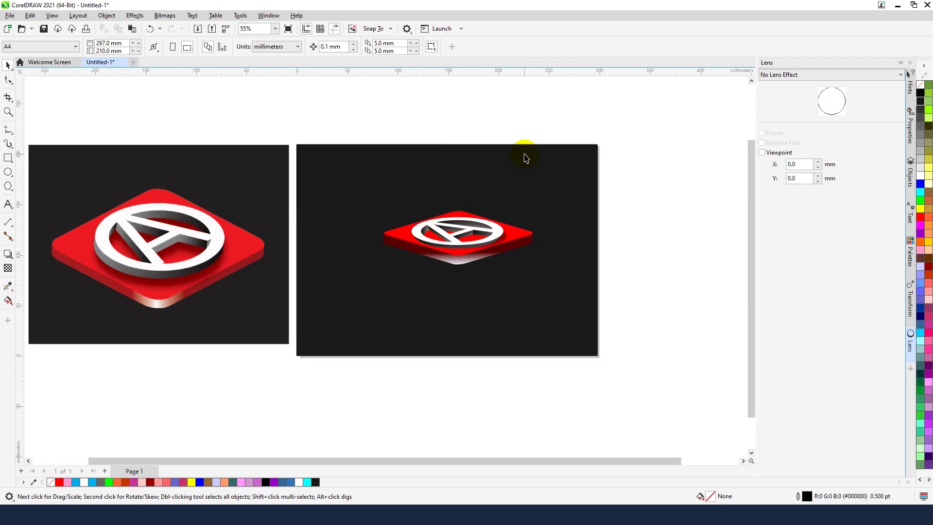